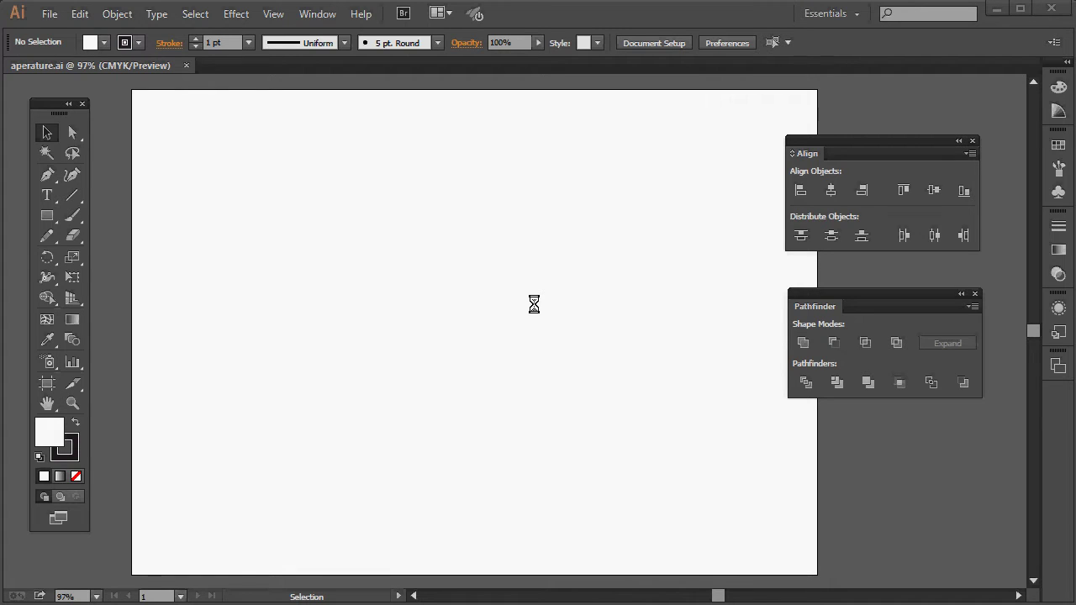
# Draw a full-height vertical line down the artboard and Alt-drag a copy just to its right
pyautogui.click(74, 195)
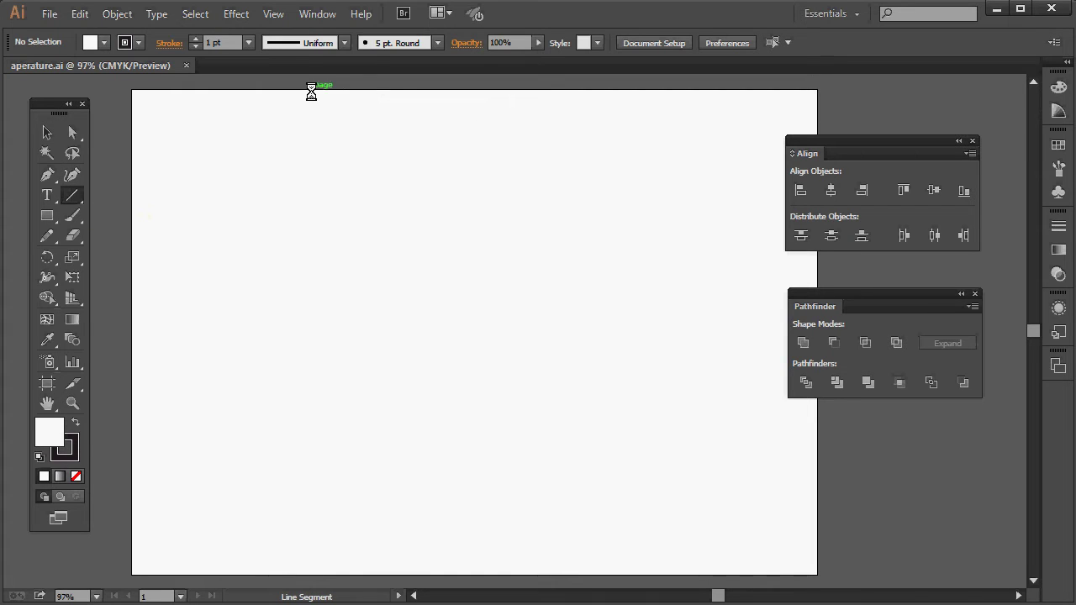
pyautogui.moveTo(311, 91); pyautogui.dragTo(305, 575)
pyautogui.press('v')
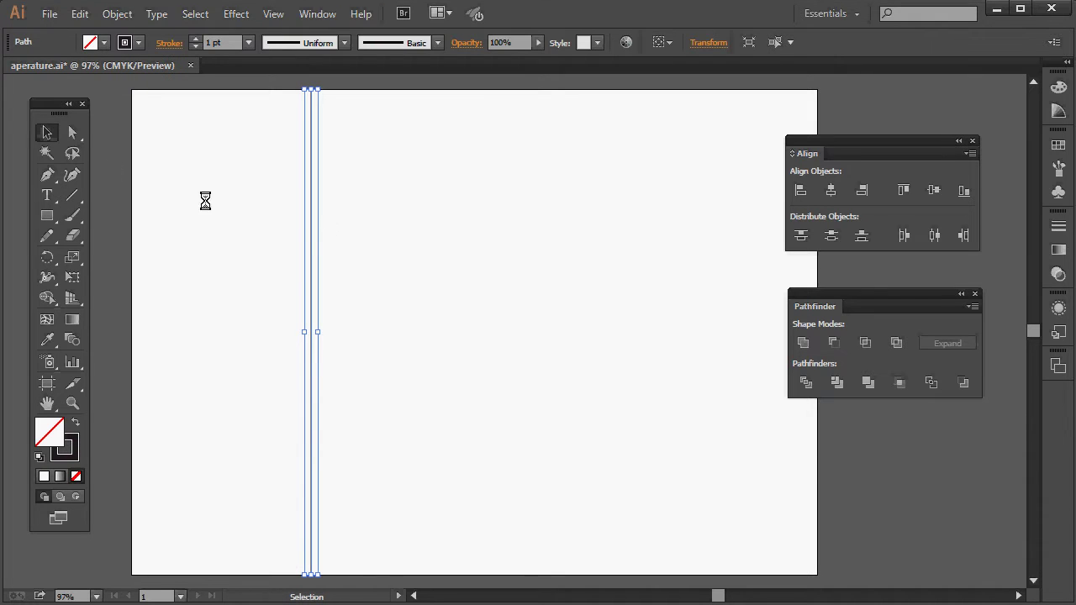
pyautogui.moveTo(311, 227)
pyautogui.mouseDown()
pyautogui.moveTo(343, 228)
pyautogui.moveTo(280, 227)
pyautogui.moveTo(320, 239)
pyautogui.mouseUp()
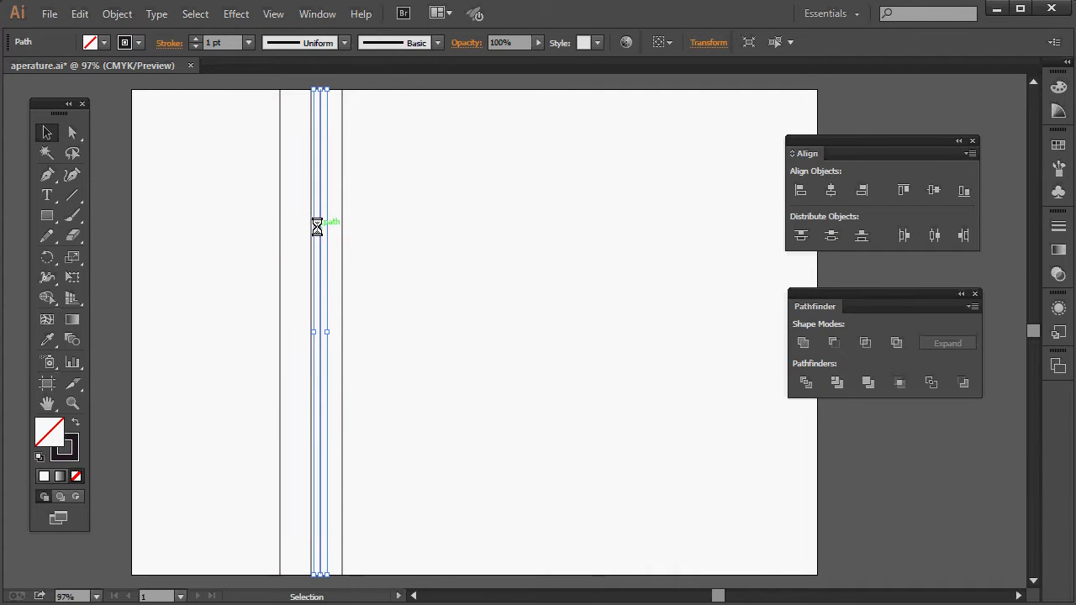
# Horizontally centre the two close lines on each other and move the rightmost line further right
pyautogui.click(353, 223)
pyautogui.click(321, 223)
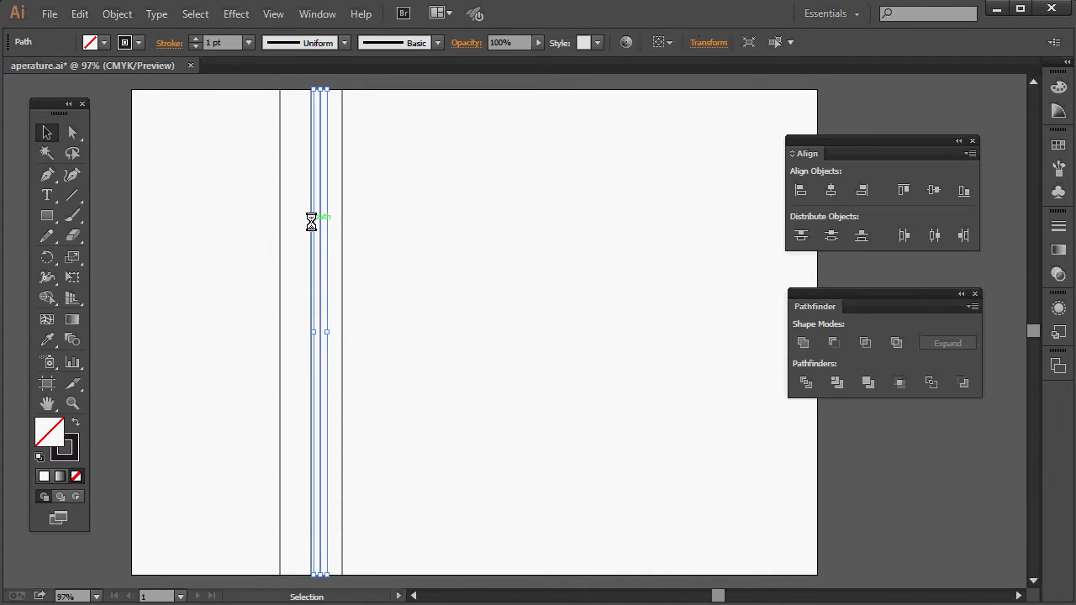
pyautogui.keyDown('shift'); pyautogui.click(312, 223); pyautogui.keyUp('shift')
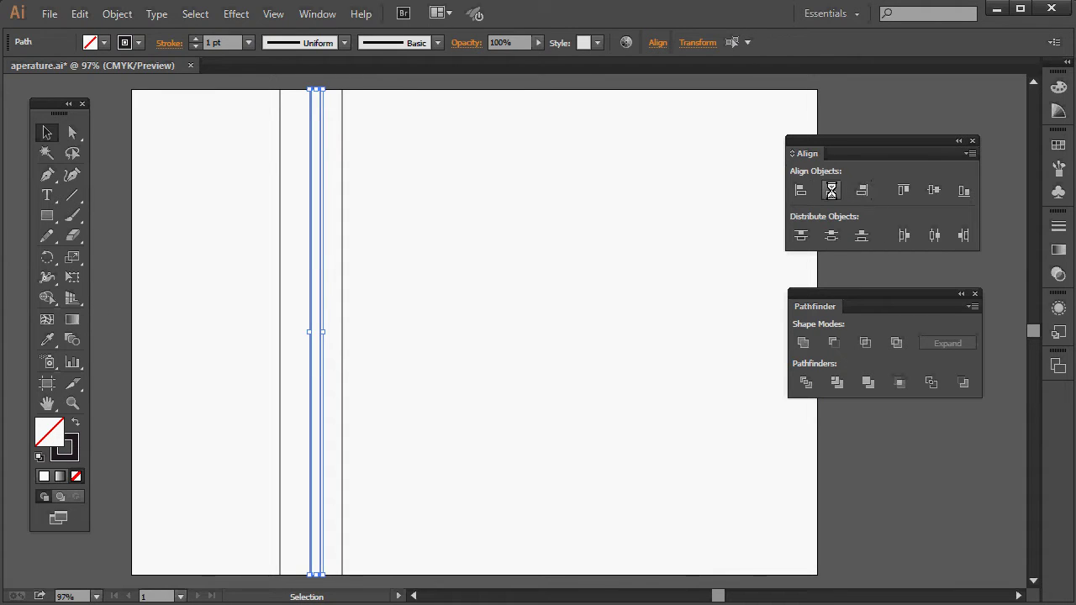
pyautogui.click(831, 191)
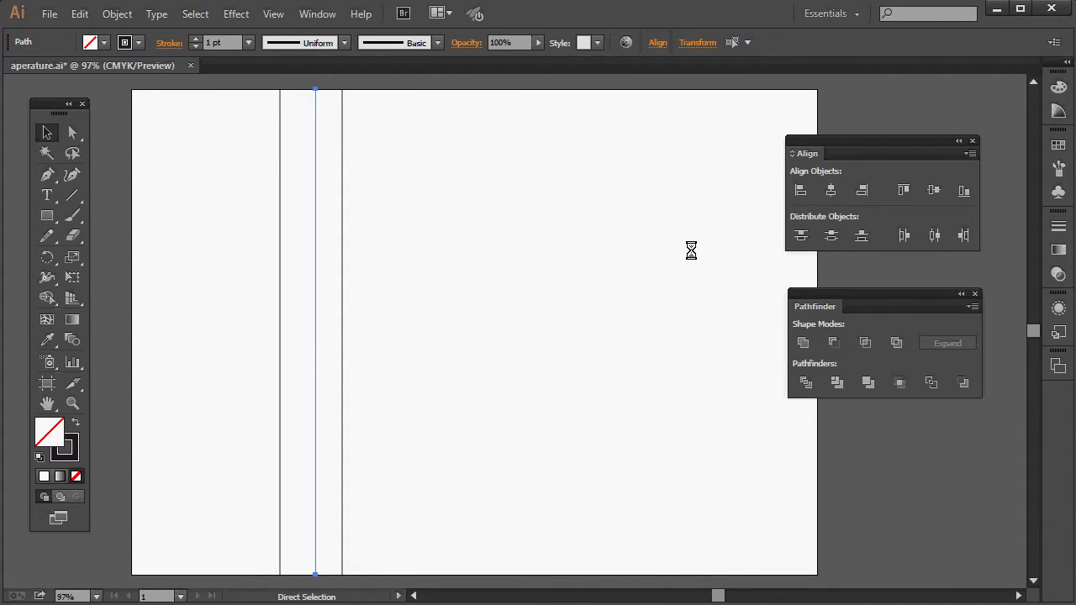
pyautogui.click(581, 339)
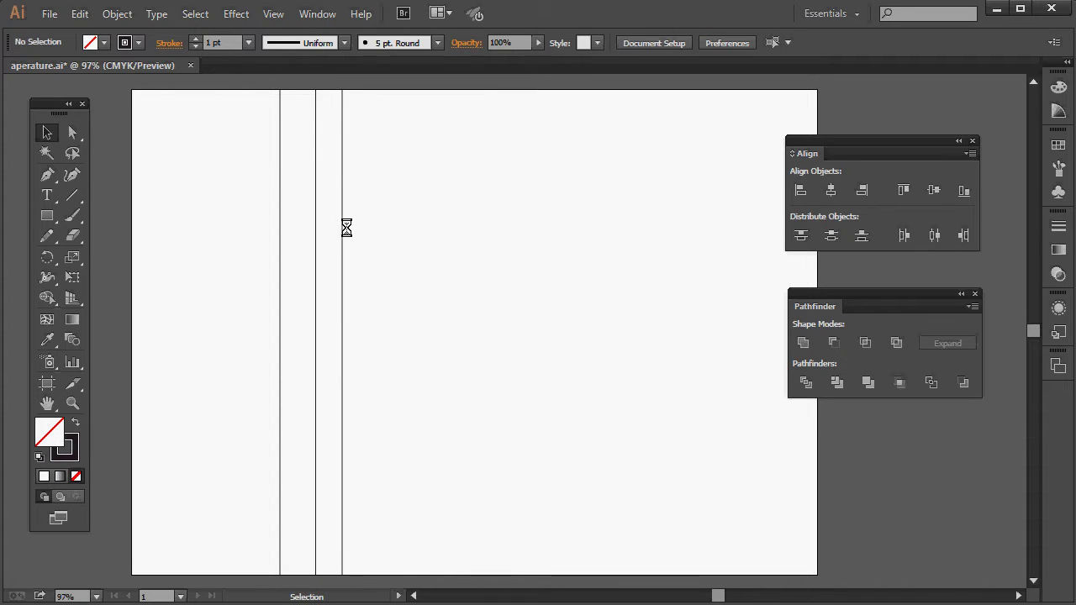
pyautogui.moveTo(344, 228); pyautogui.dragTo(356, 224)
# Distribute the three lines evenly by centre, then ungroup and select the middle line
pyautogui.moveTo(262, 192); pyautogui.dragTo(385, 235)
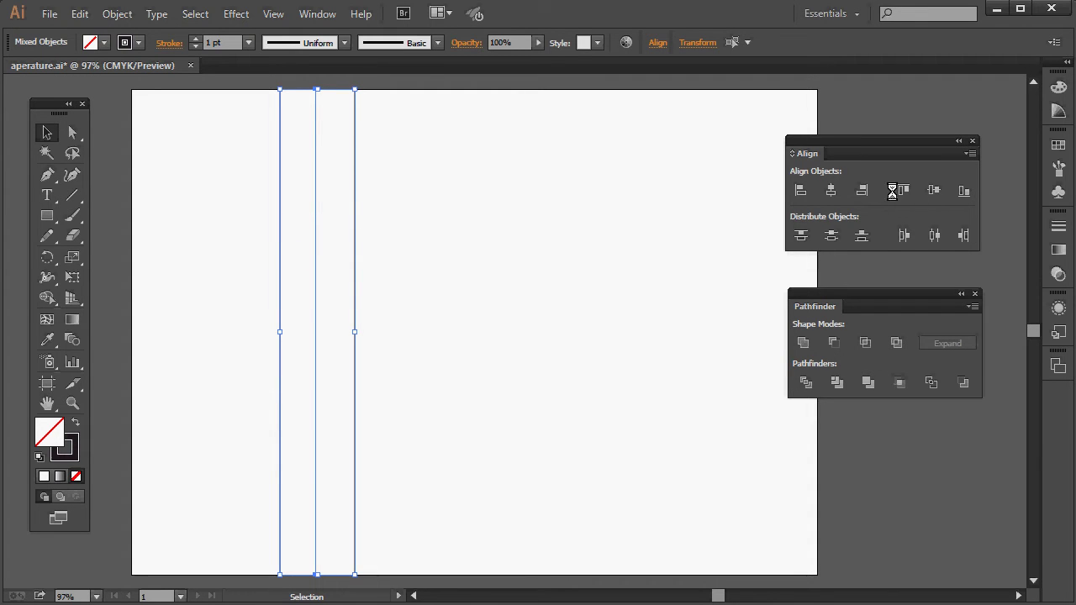
pyautogui.click(934, 235)
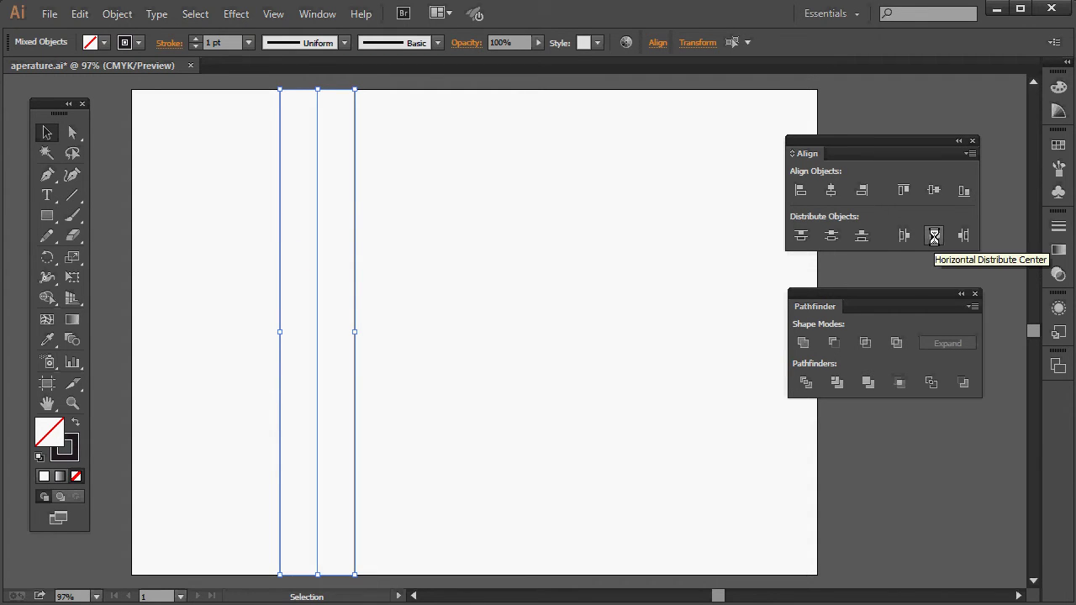
pyautogui.click(455, 279)
pyautogui.click(315, 262)
pyautogui.rightClick(316, 263)
pyautogui.click(384, 345)
pyautogui.click(323, 266)
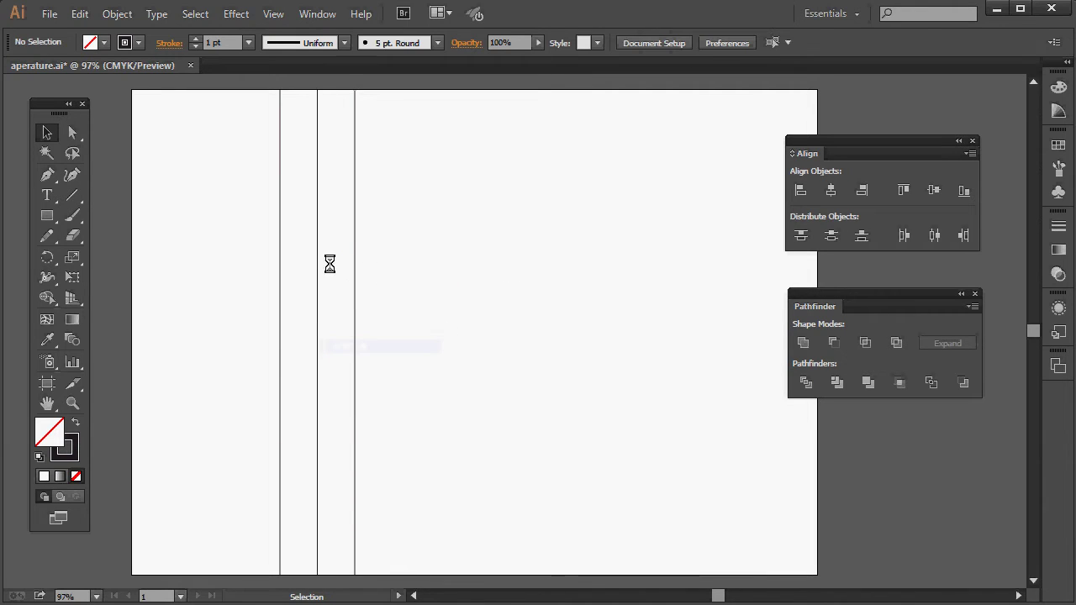
pyautogui.click(320, 265)
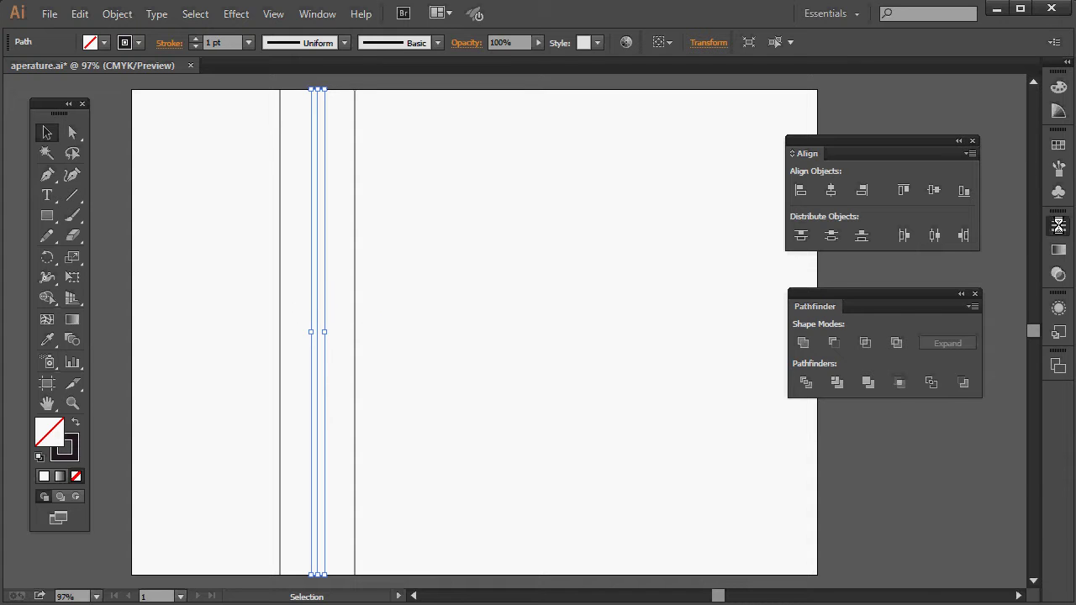
# Raise the middle line's stroke weight to about 106 pt
pyautogui.click(1058, 225)
pyautogui.click(911, 232)
pyautogui.click(910, 232)
pyautogui.click(910, 232)
pyautogui.click(910, 232)
pyautogui.click(910, 232)
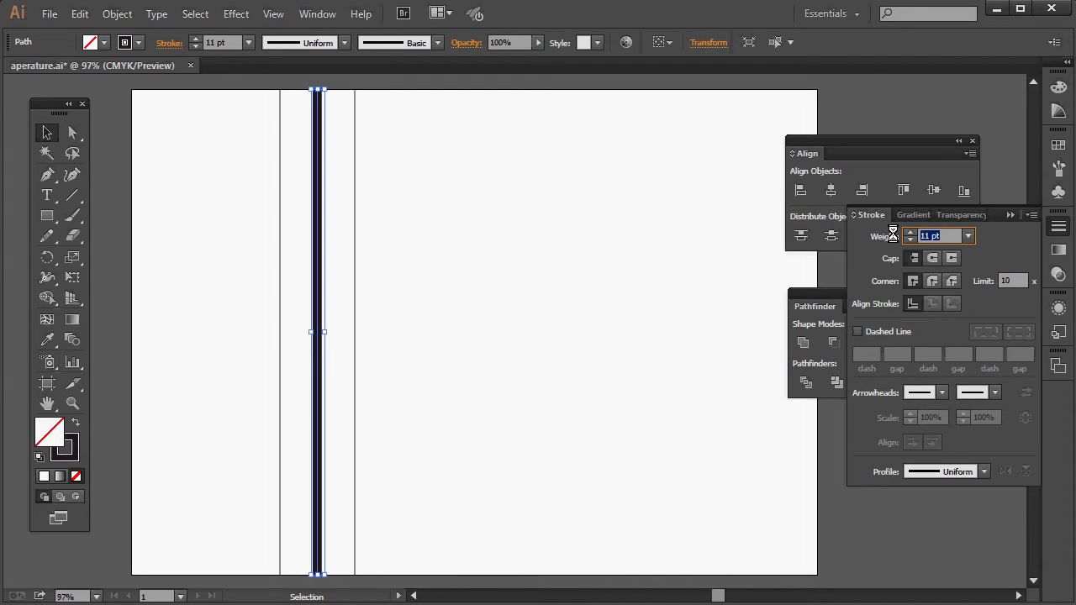
pyautogui.press('Tab')
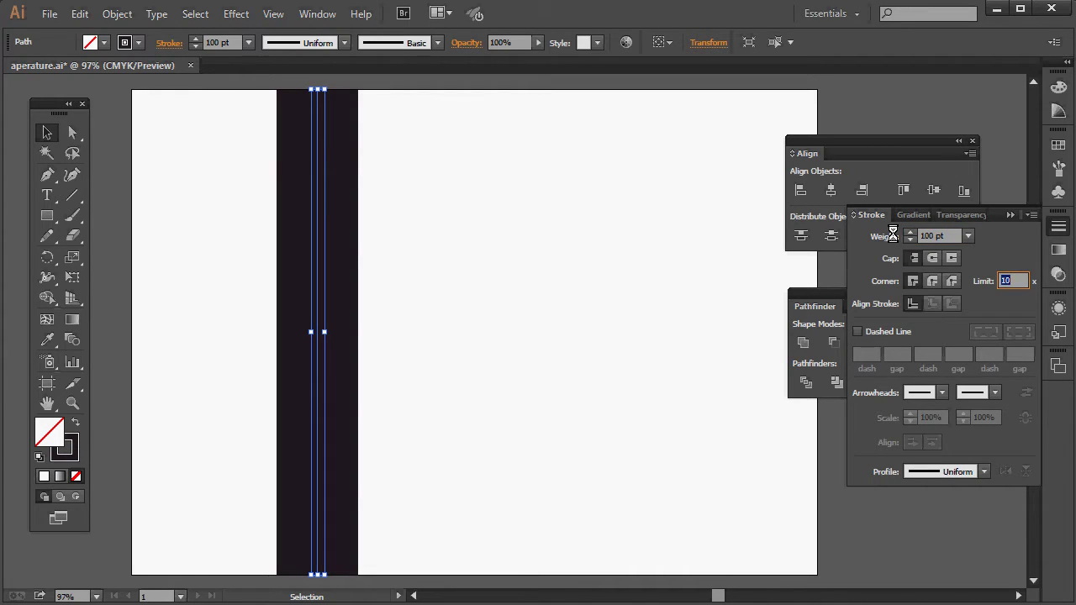
pyautogui.click(910, 232)
pyautogui.click(910, 232)
pyautogui.click(910, 232)
pyautogui.click(910, 232)
pyautogui.click(910, 232)
pyautogui.click(911, 232)
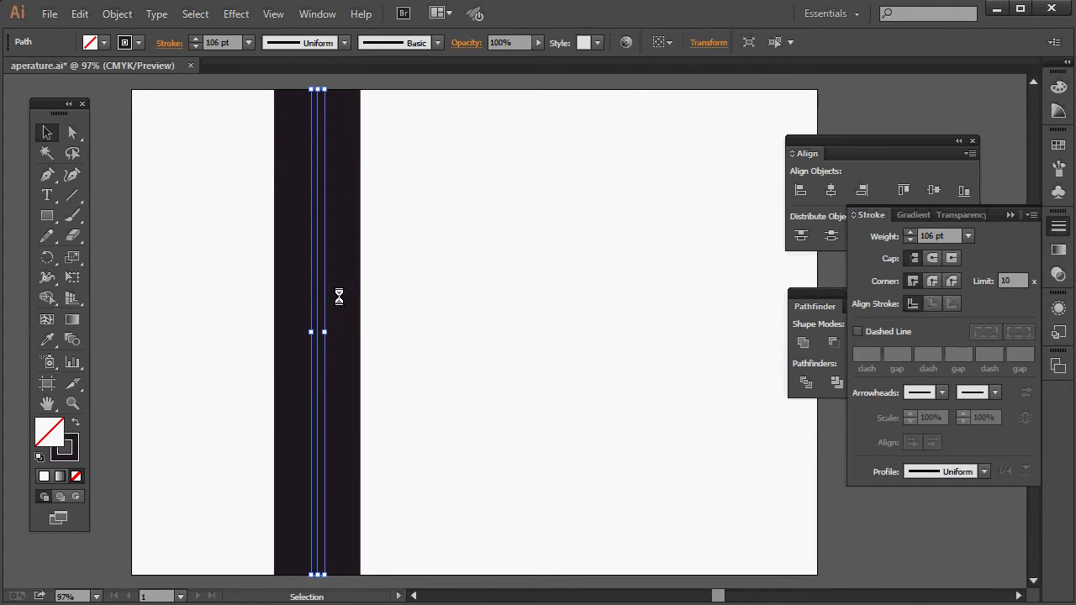
# Send the thick band behind the thin lines with Arrange > Send to Back
pyautogui.rightClick(336, 296)
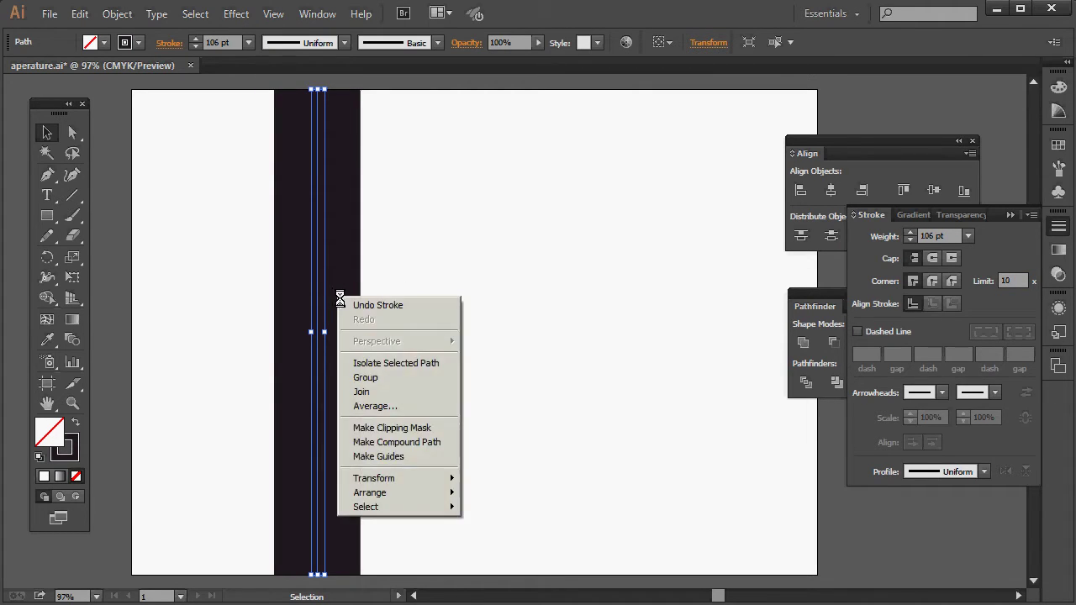
pyautogui.moveTo(408, 493)
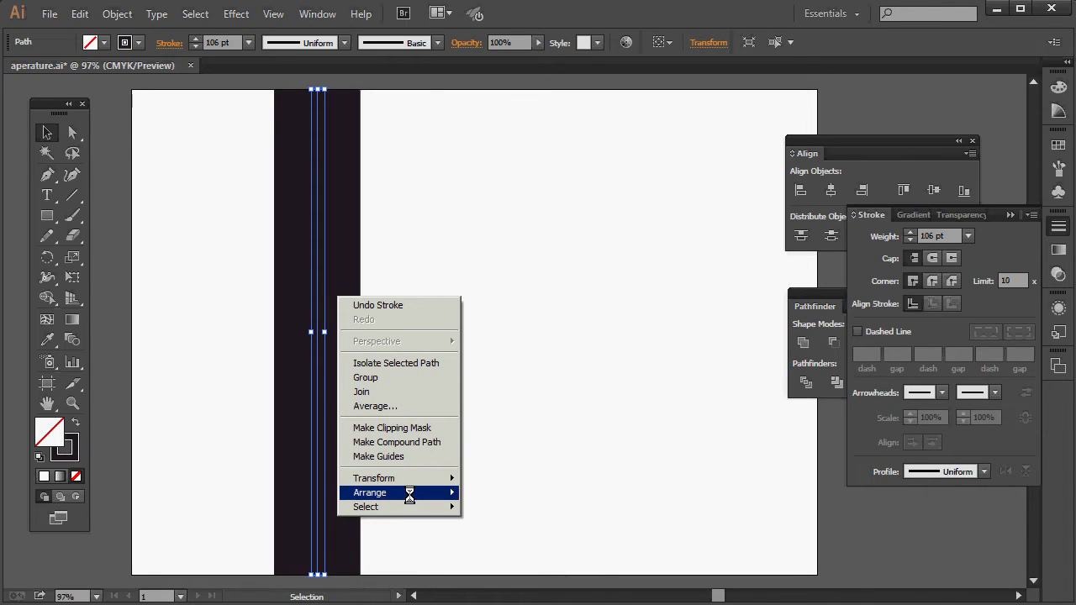
pyautogui.click(513, 536)
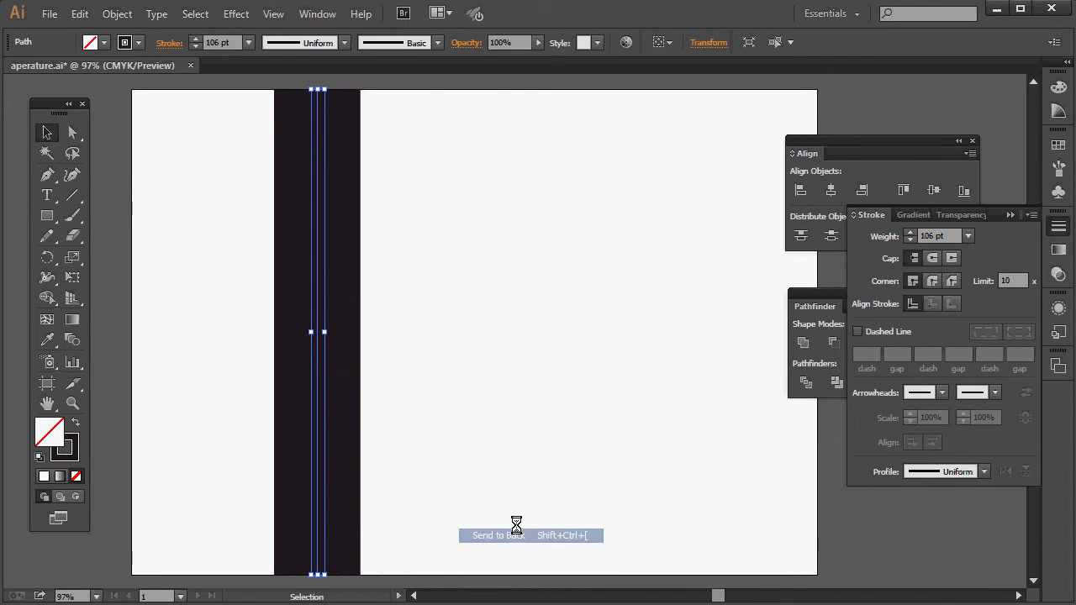
pyautogui.click(466, 382)
# Give the thin line lying over the band a white stroke colour
pyautogui.click(317, 334)
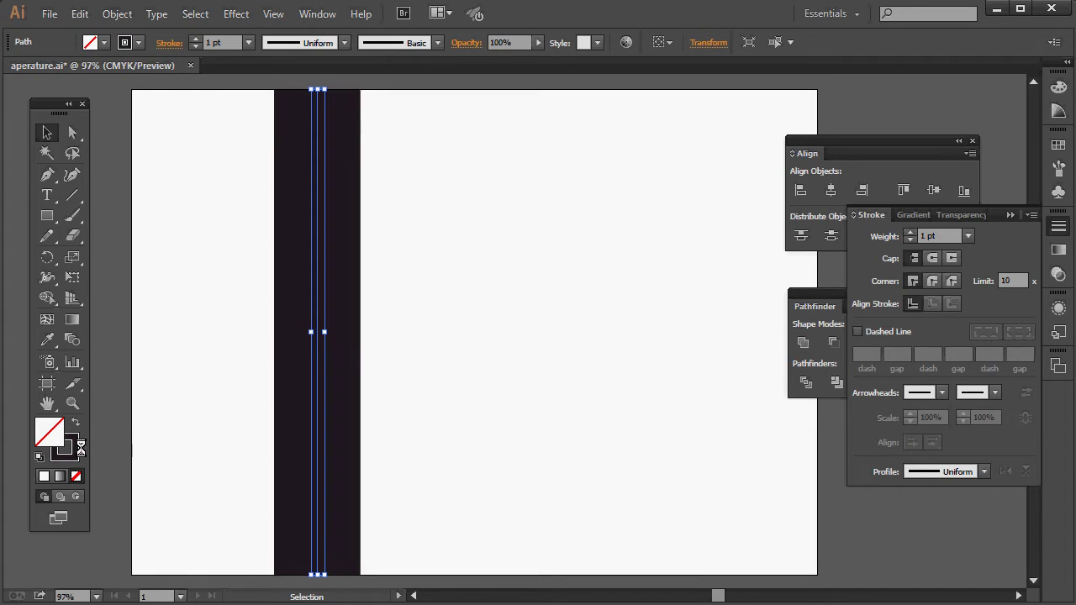
pyautogui.click(72, 447)
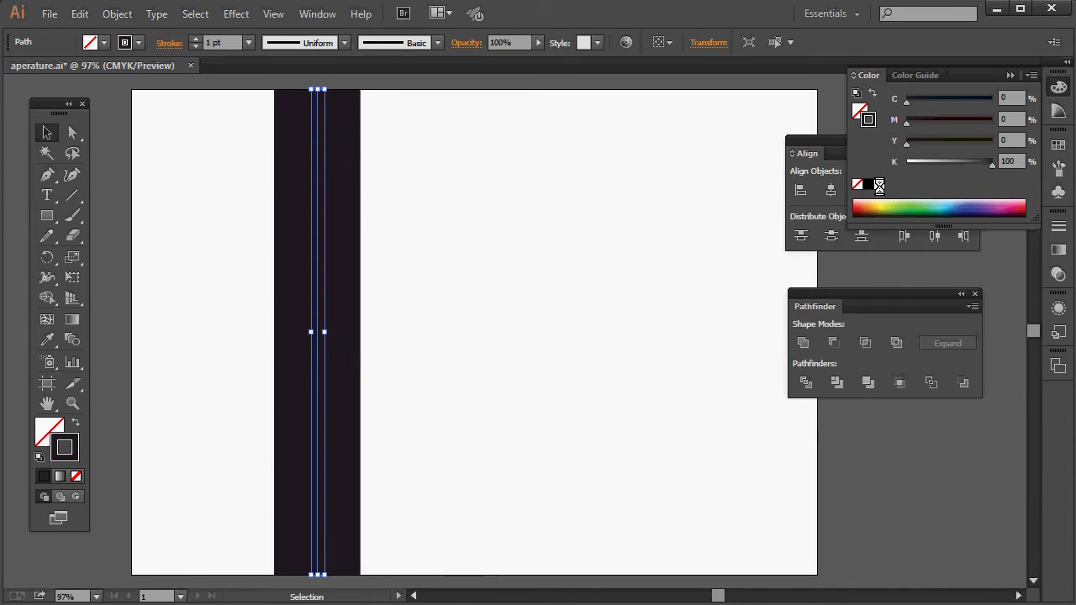
pyautogui.click(880, 185)
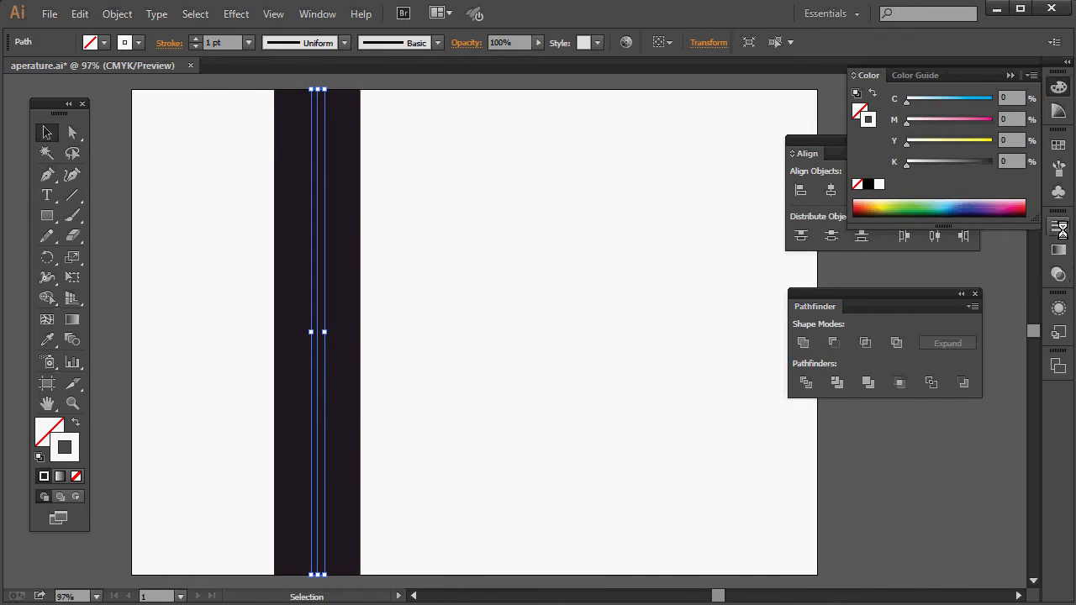
# Set the white stroke's weight to 70 pt
pyautogui.click(1058, 227)
pyautogui.click(909, 232)
pyautogui.click(909, 232)
pyautogui.click(909, 232)
pyautogui.click(909, 232)
pyautogui.click(909, 232)
pyautogui.click(909, 232)
pyautogui.click(909, 232)
pyautogui.click(909, 231)
pyautogui.click(909, 232)
pyautogui.click(910, 232)
pyautogui.click(910, 232)
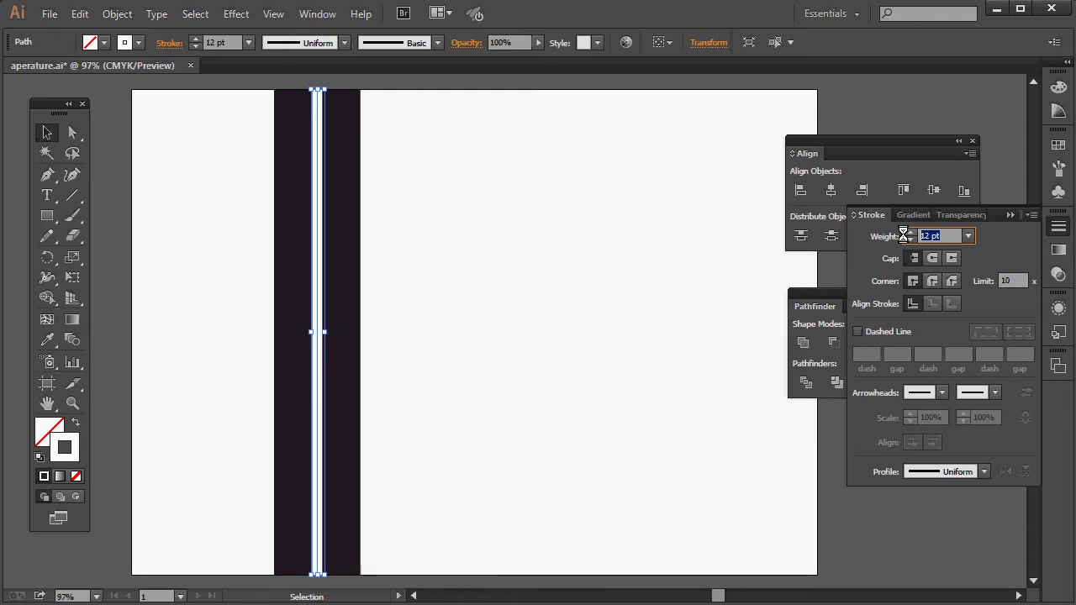
pyautogui.press('Tab')
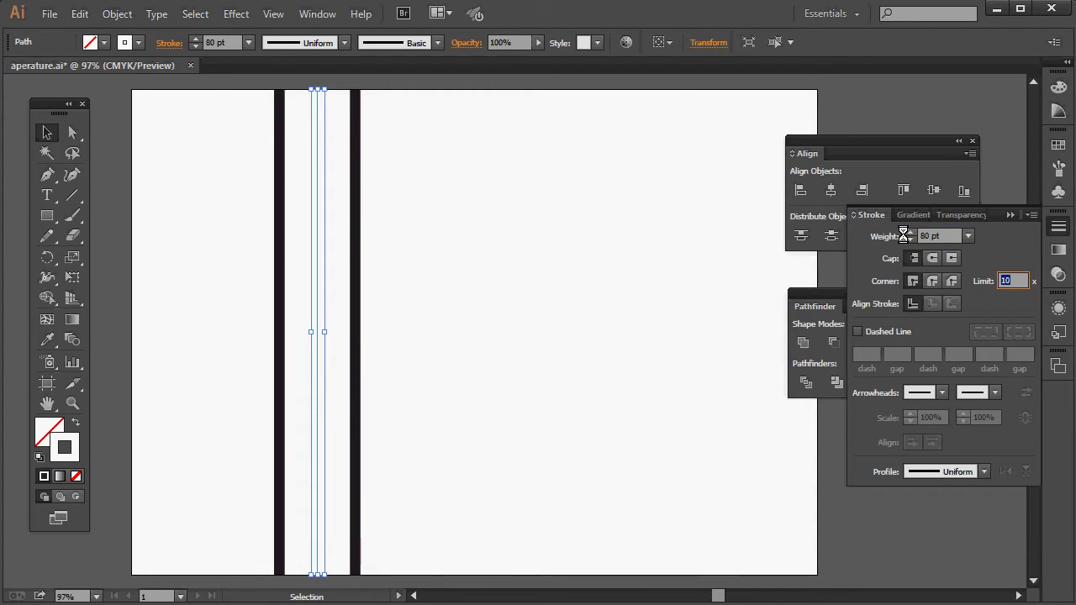
pyautogui.click(885, 235)
pyautogui.write('70')
pyautogui.press('Return')
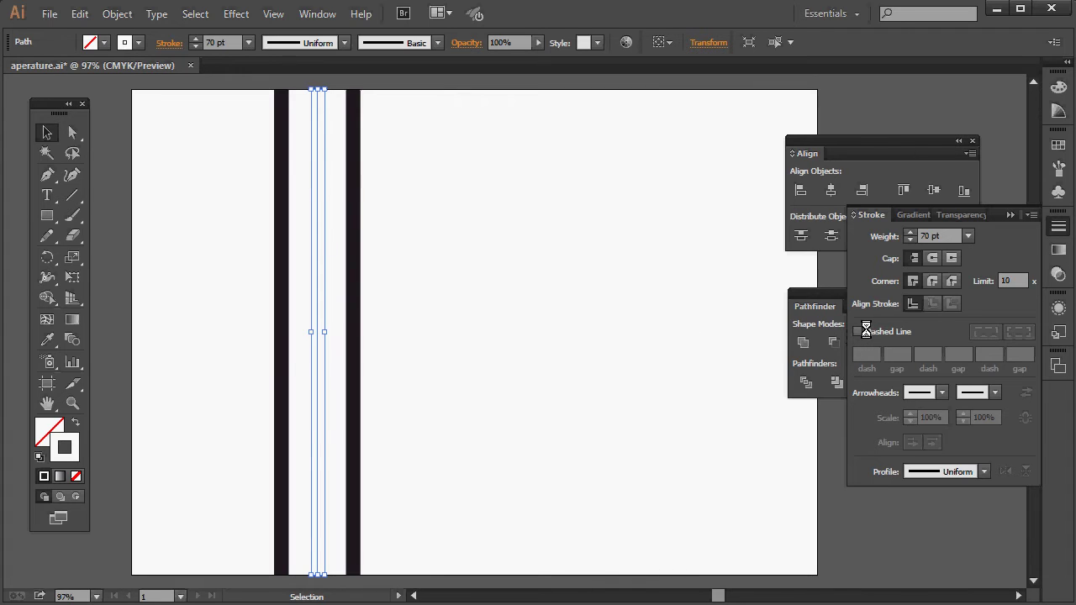
# Turn on Dashed Line for the white stroke with 50 pt dashes and 10 pt gaps
pyautogui.click(857, 331)
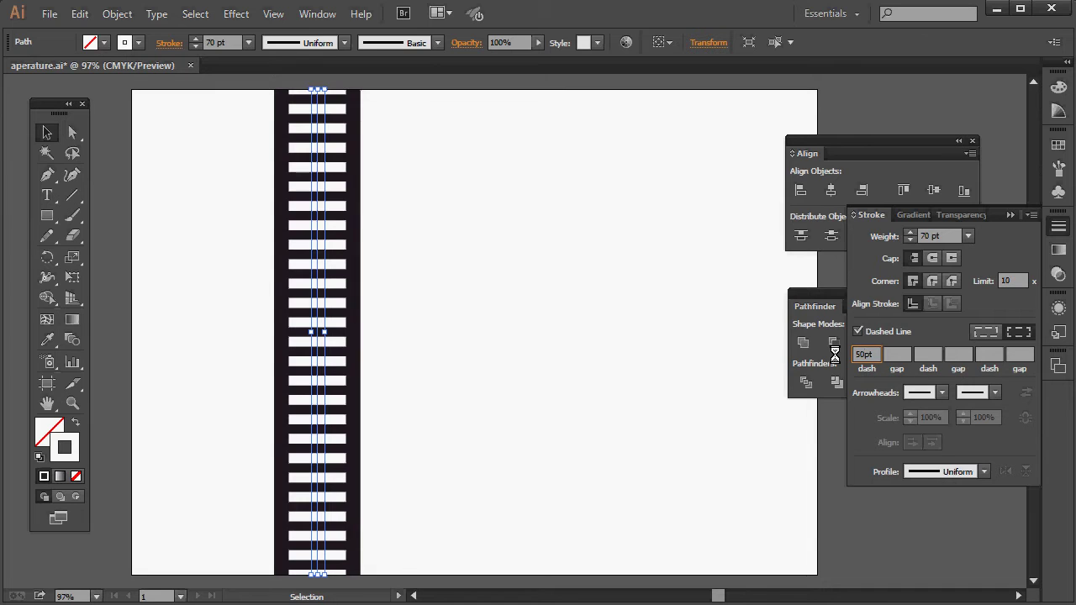
pyautogui.press('Tab')
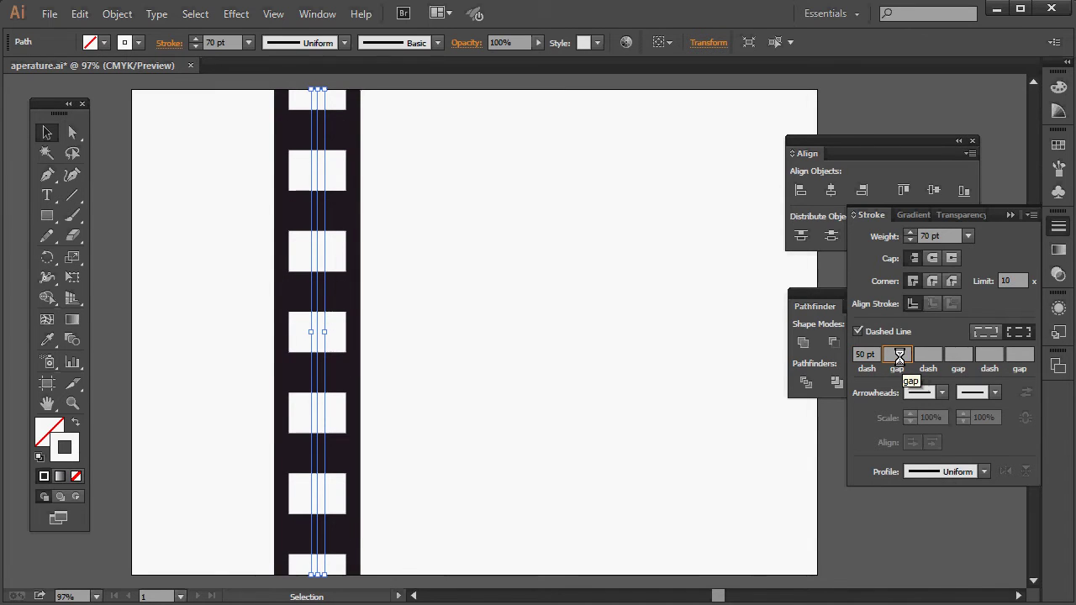
pyautogui.write('6')
pyautogui.press('Tab')
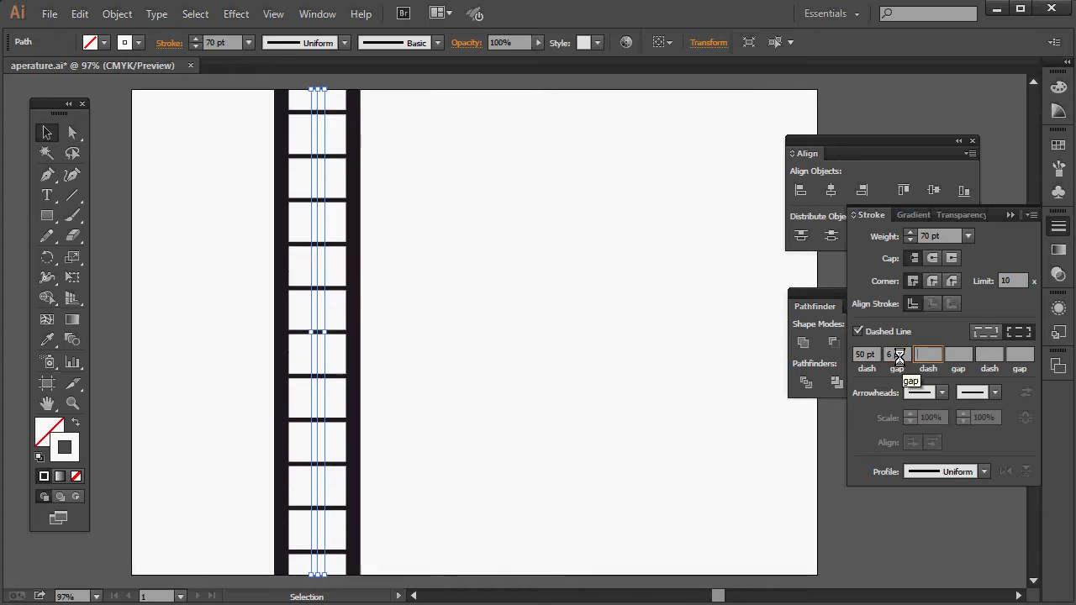
pyautogui.doubleClick(889, 354)
pyautogui.press('Tab')
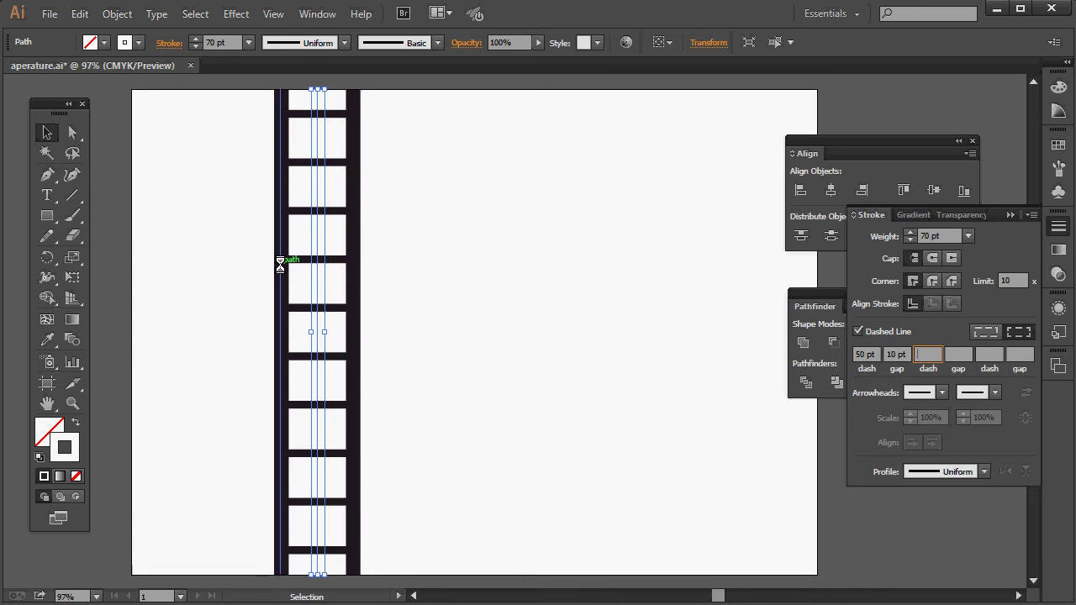
# Select the left and right black rails and make their stroke white from the Swatches panel
pyautogui.click(280, 263)
pyautogui.keyDown('shift'); pyautogui.click(355, 262); pyautogui.keyUp('shift')
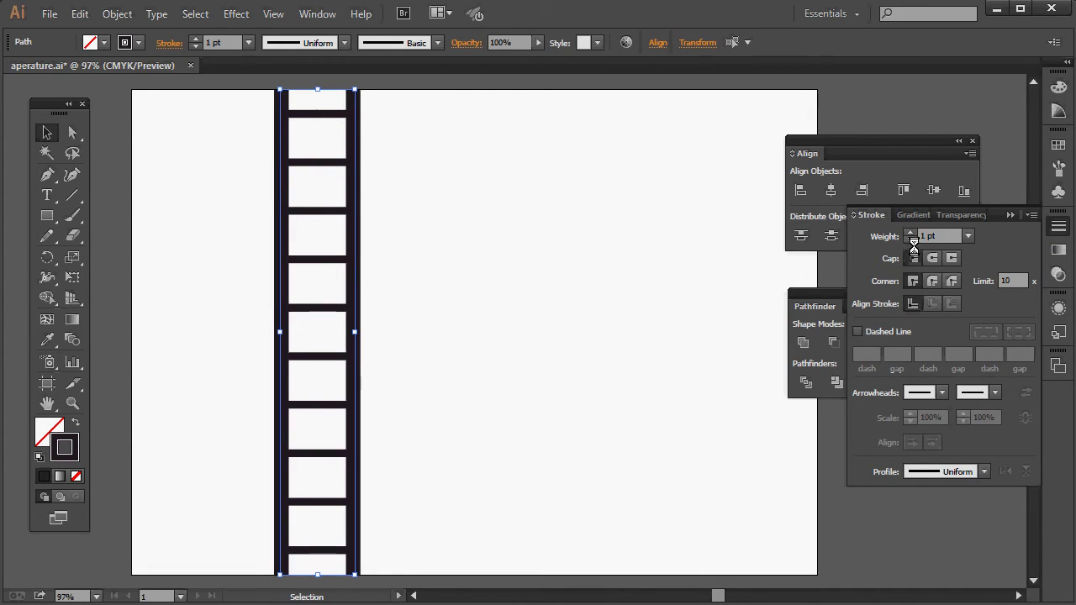
pyautogui.doubleClick(72, 454)
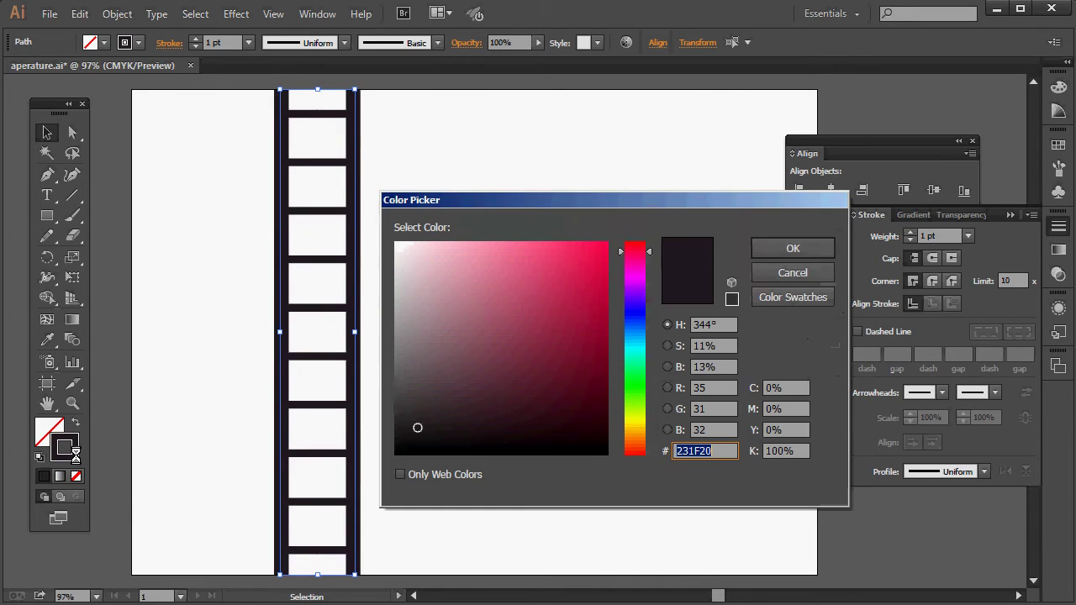
pyautogui.click(778, 273)
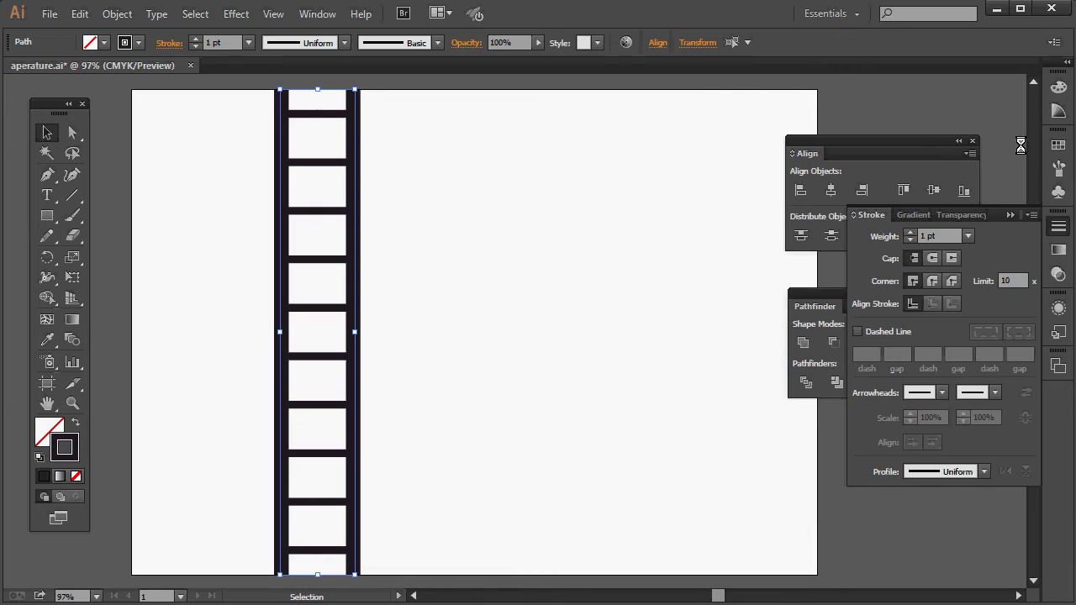
pyautogui.click(1058, 145)
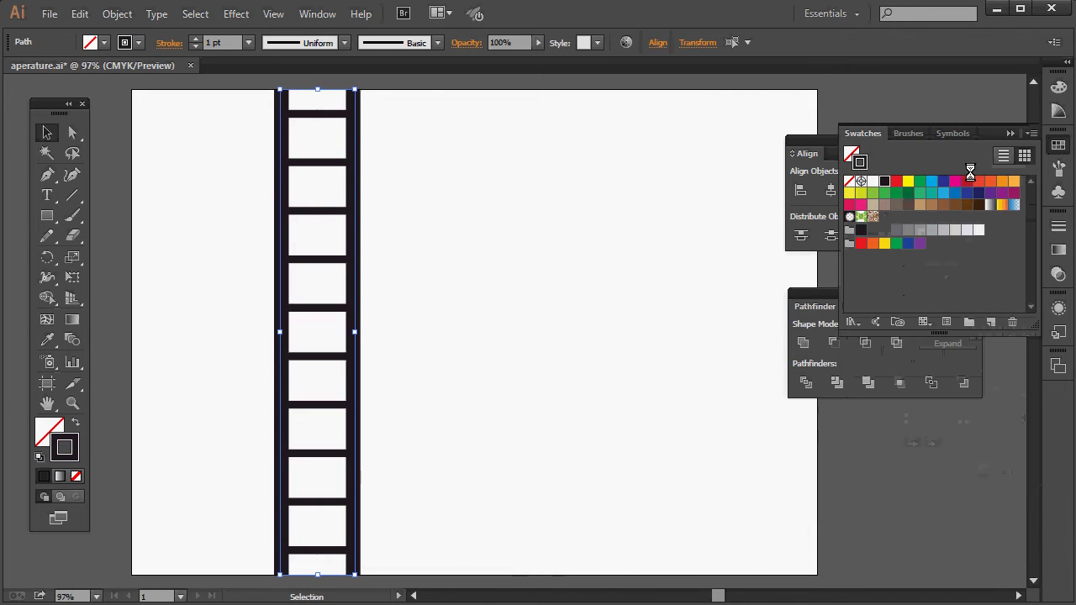
pyautogui.click(874, 181)
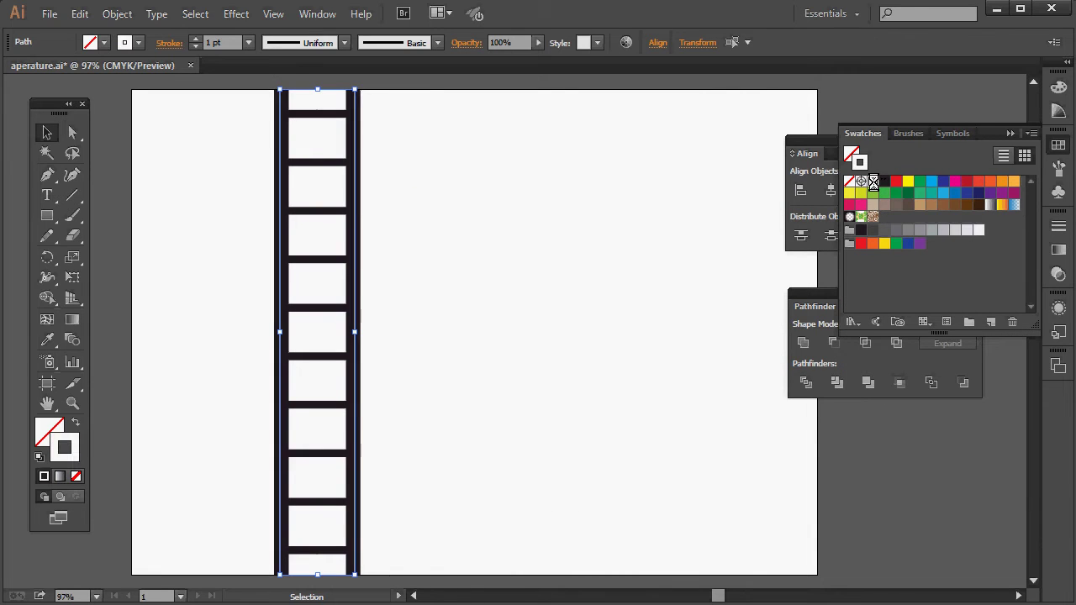
# Make the rails' stroke dashed and set its weight to 5 pt
pyautogui.click(1058, 227)
pyautogui.click(857, 330)
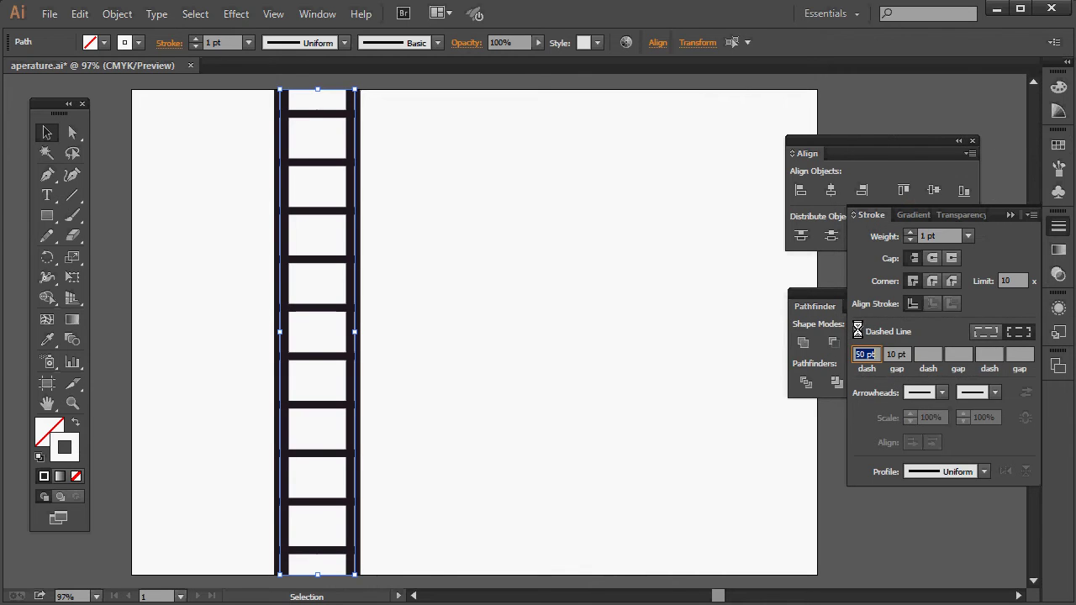
pyautogui.click(909, 232)
pyautogui.click(909, 232)
pyautogui.click(909, 232)
pyautogui.click(909, 232)
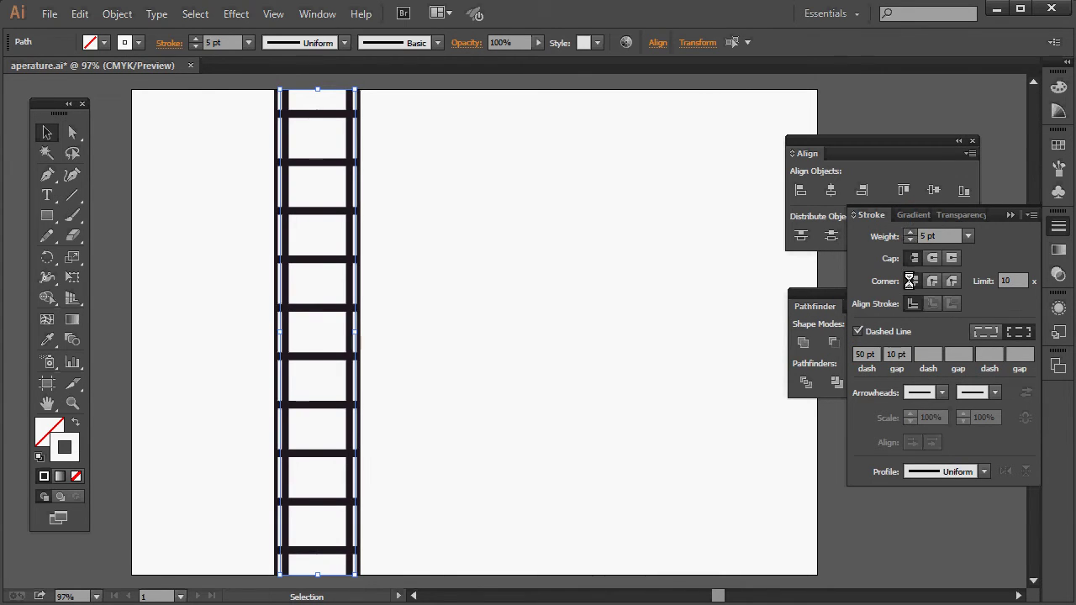
# Set the rail dashes to 6 pt dash and 6 pt gap, then deselect
pyautogui.doubleClick(862, 354)
pyautogui.write('6pt')
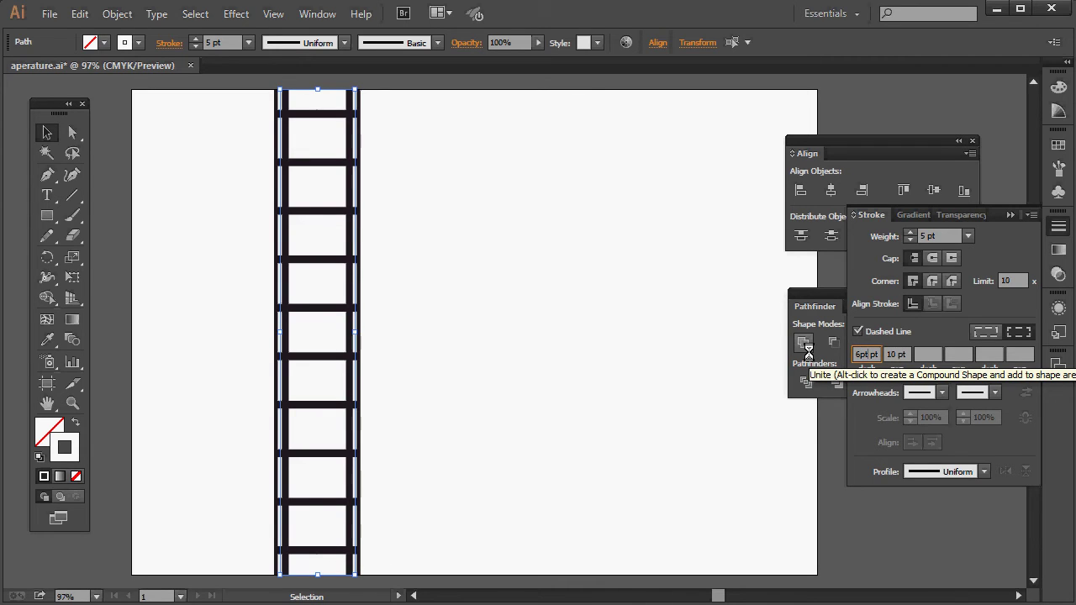
pyautogui.press('Tab')
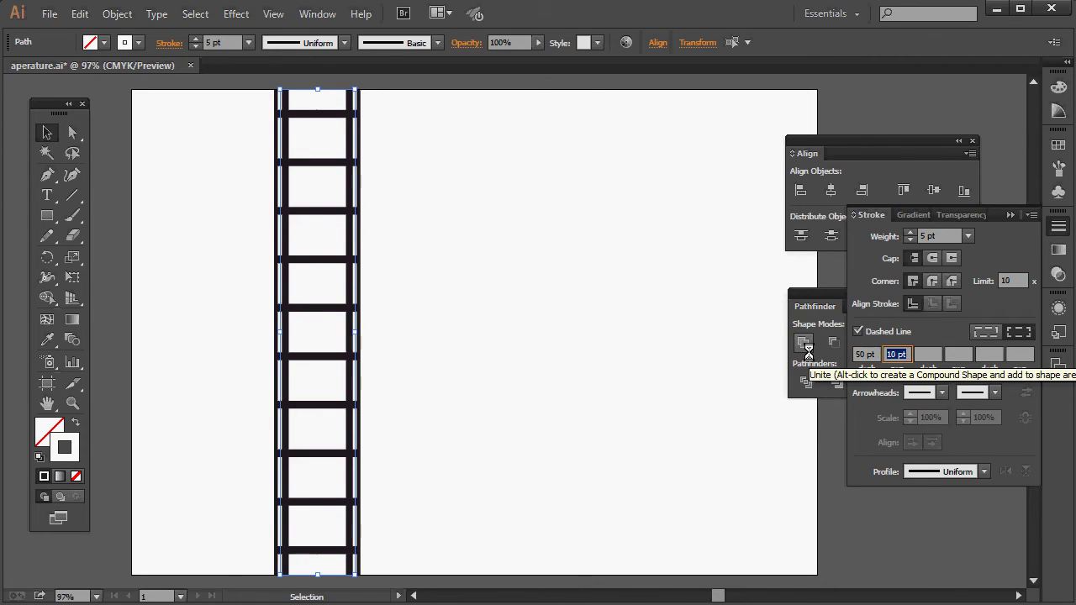
pyautogui.doubleClick(862, 354)
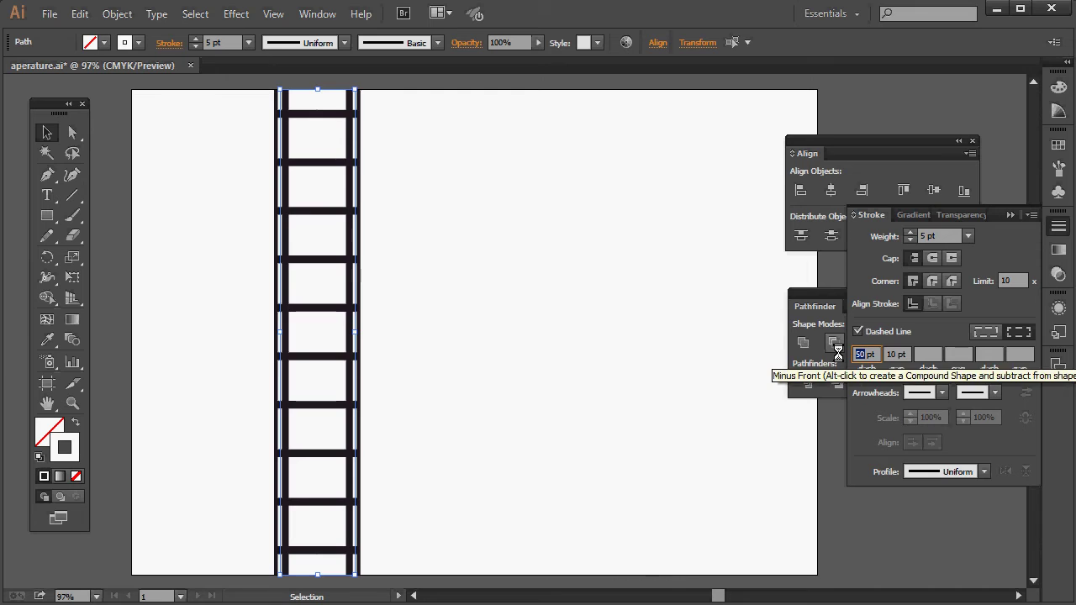
pyautogui.write('6')
pyautogui.press('Tab')
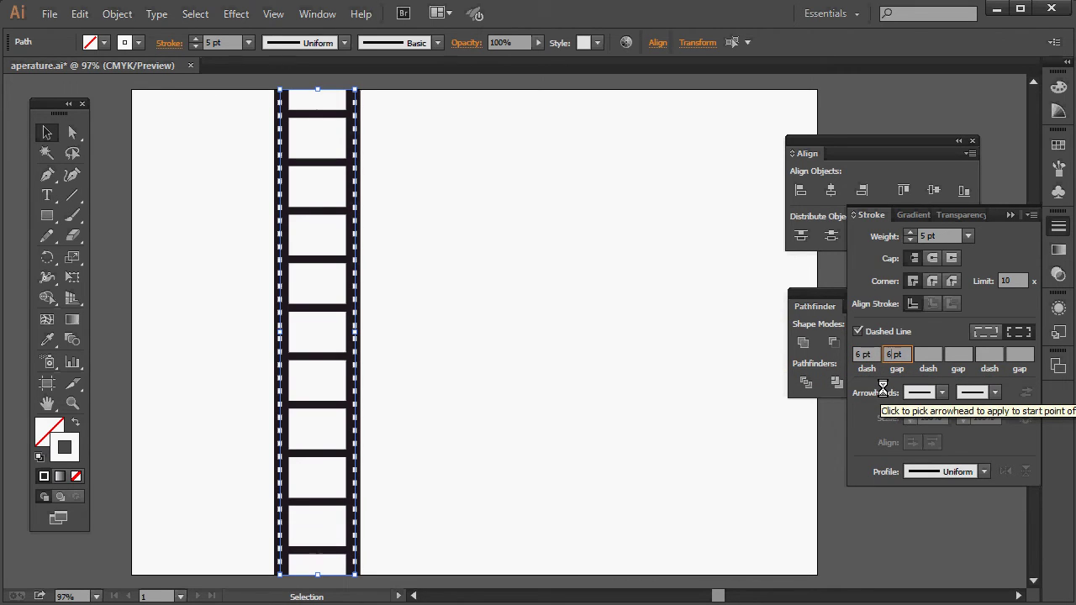
pyautogui.press('Tab')
pyautogui.click(526, 406)
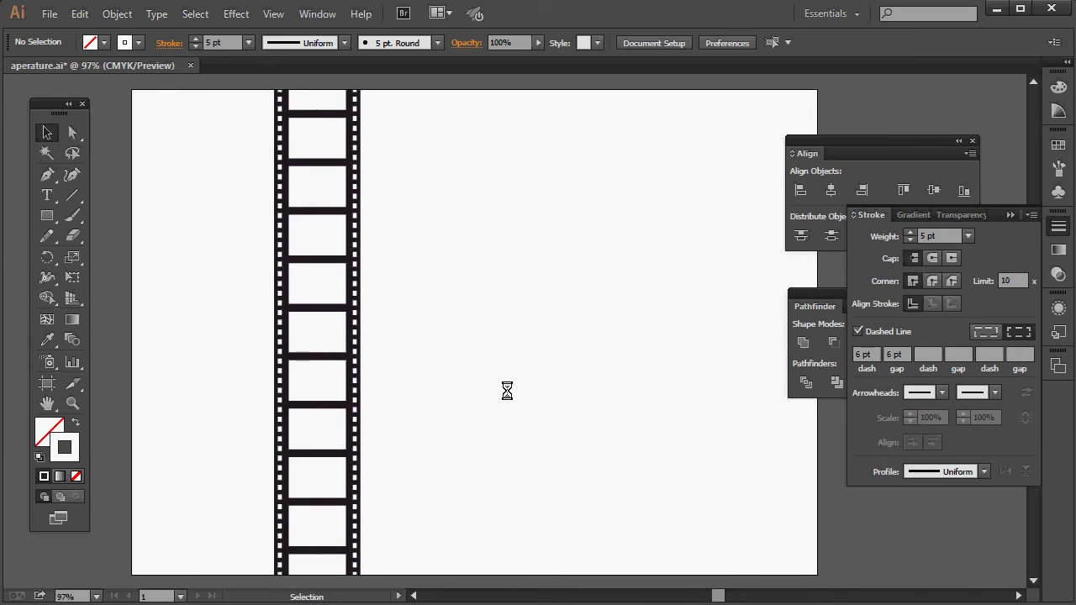
# Check the centre path, then marquee-select the entire film strip
pyautogui.click(315, 286)
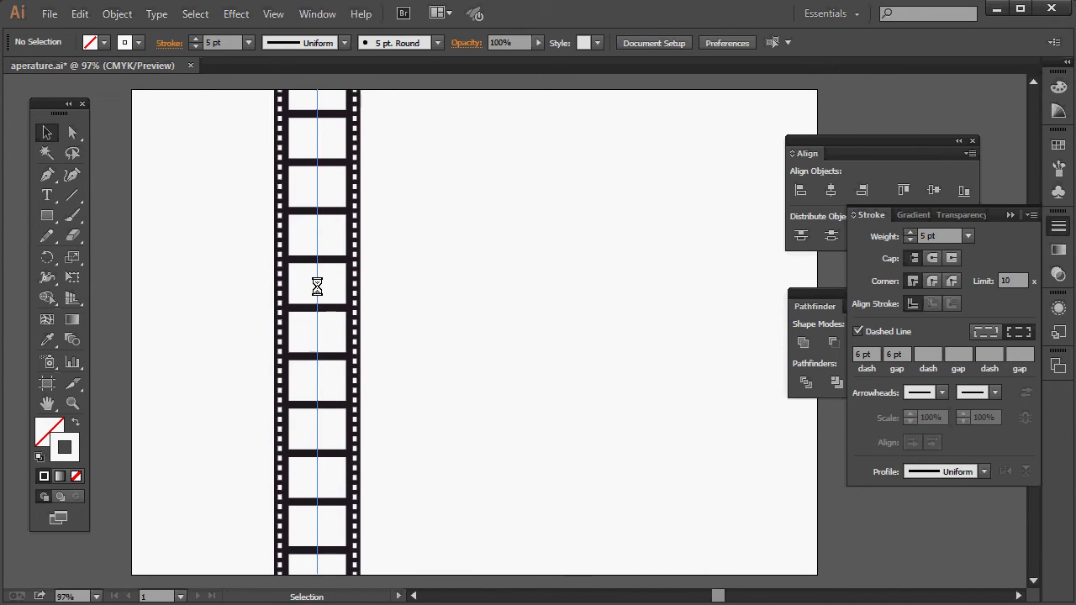
pyautogui.click(243, 284)
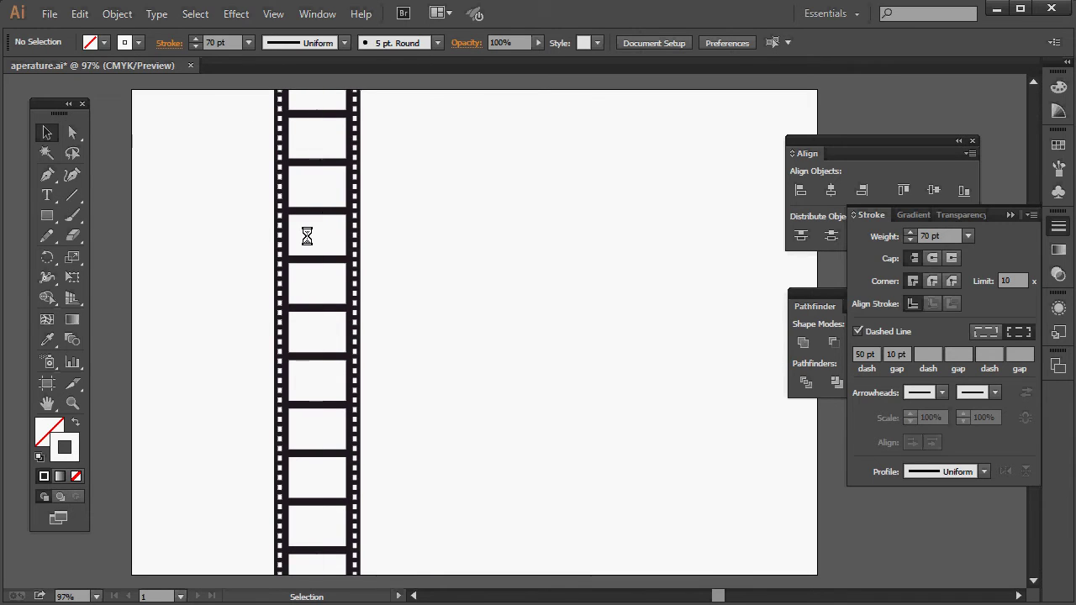
pyautogui.moveTo(251, 81); pyautogui.dragTo(384, 582)
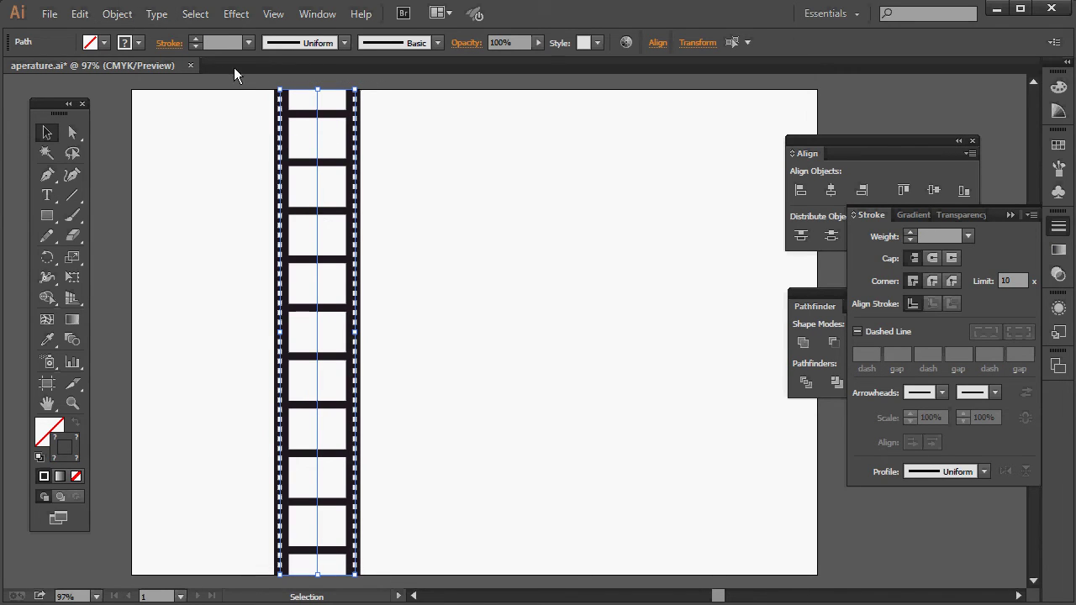
# Apply Object > Path > Outline Stroke to the selected film strip
pyautogui.click(128, 19)
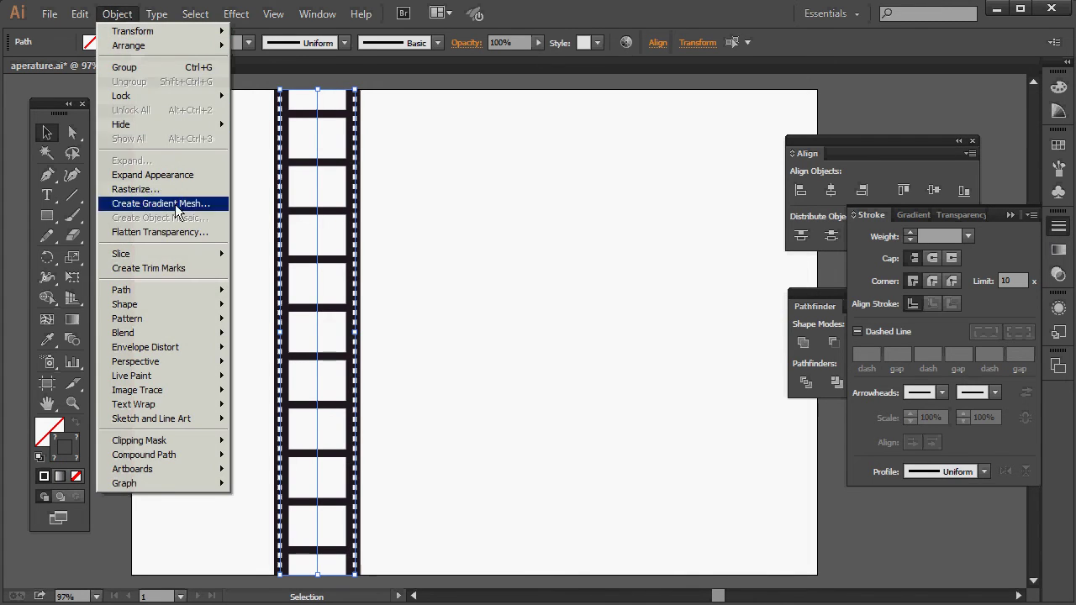
pyautogui.moveTo(171, 293)
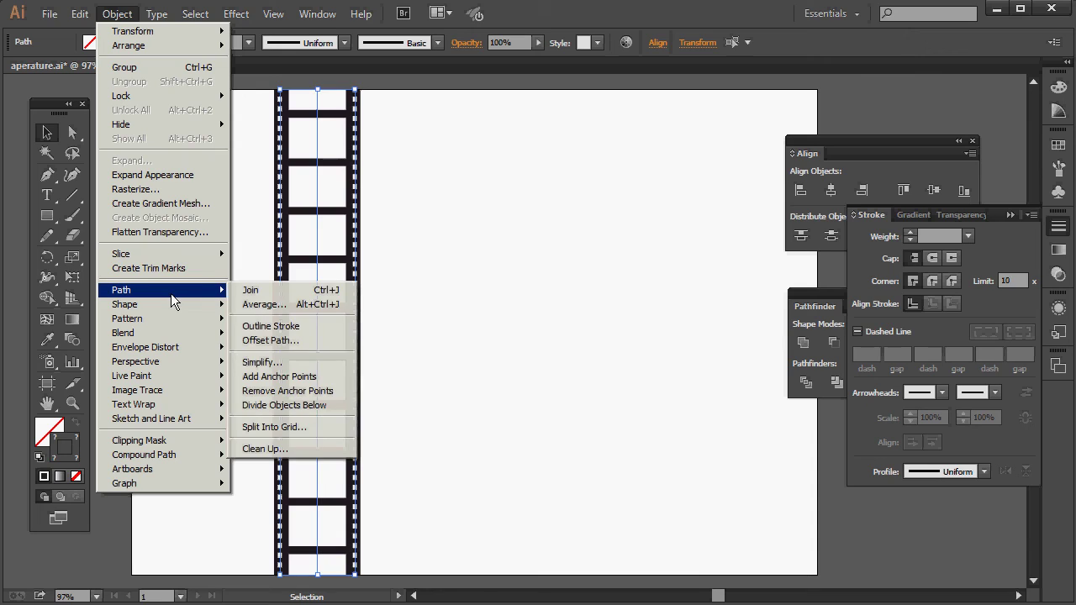
pyautogui.click(315, 327)
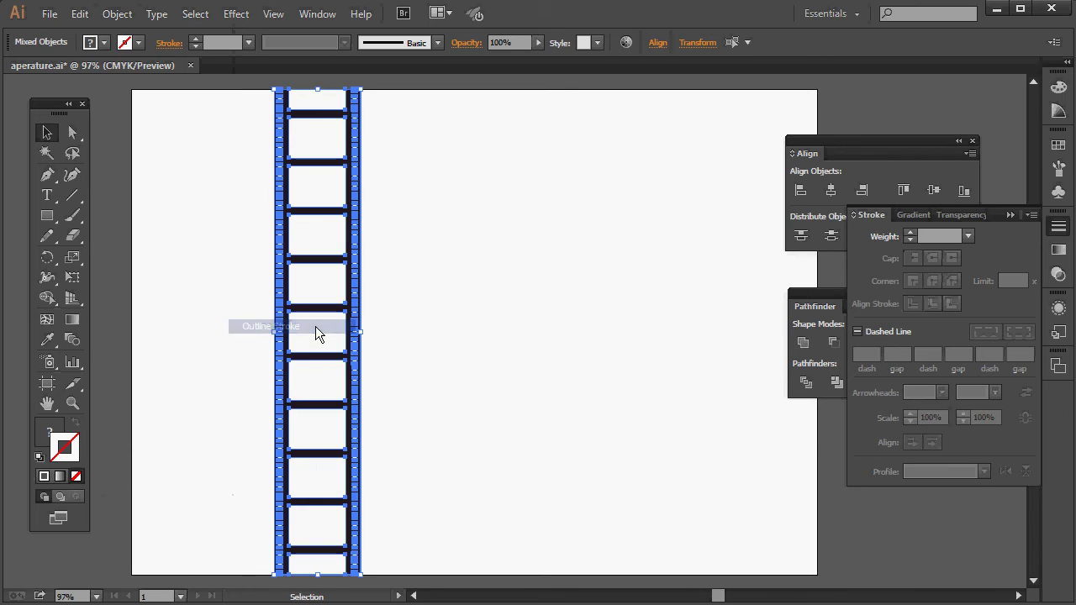
# Ungroup the outlined film strip and reselect its compound path
pyautogui.rightClick(330, 254)
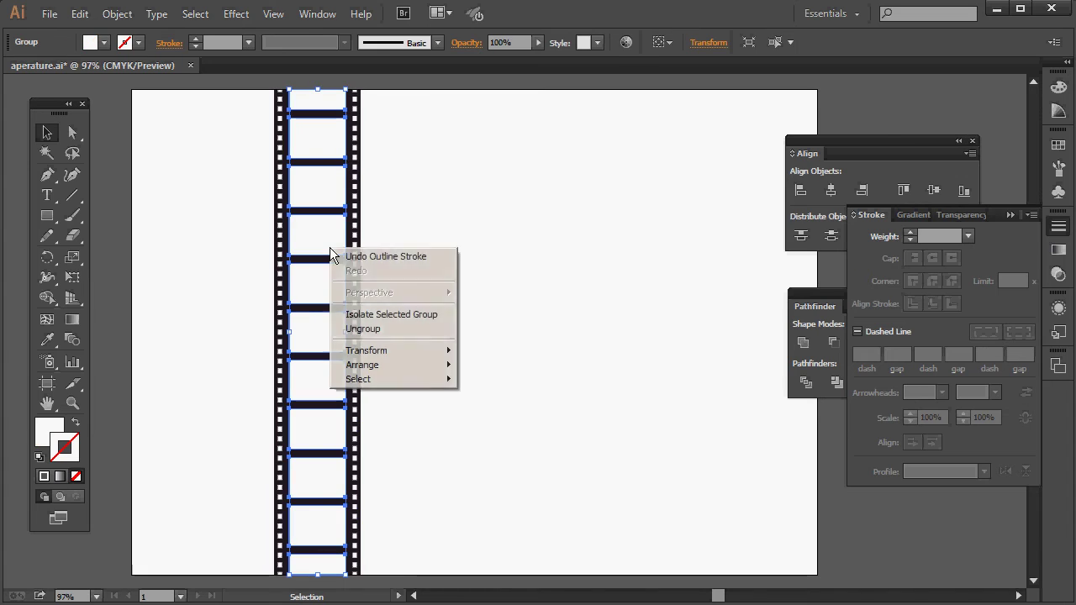
pyautogui.click(395, 329)
pyautogui.click(321, 244)
pyautogui.click(322, 245)
pyautogui.rightClick(322, 244)
pyautogui.click(601, 253)
pyautogui.click(313, 235)
# With Direct Selection, drag the frame rectangles aside to inspect them, then undo the move
pyautogui.click(73, 132)
pyautogui.click(160, 171)
pyautogui.click(321, 242)
pyautogui.moveTo(321, 242); pyautogui.dragTo(453, 249)
pyautogui.hotkey('ctrl', 'z')
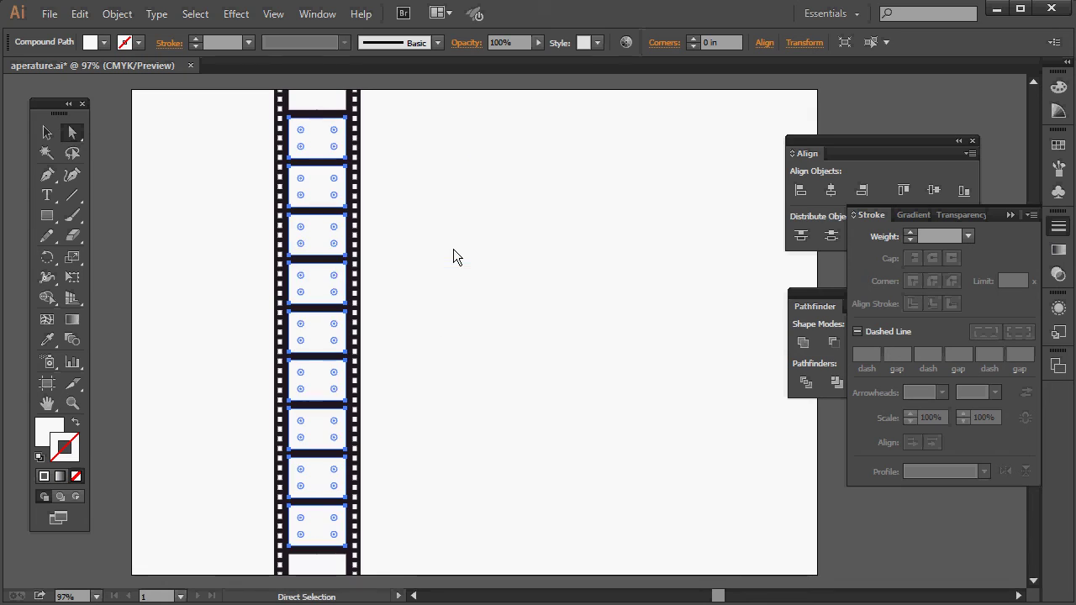
# Switch back to the Selection tool and marquee-select every film strip piece
pyautogui.click(49, 133)
pyautogui.click(201, 175)
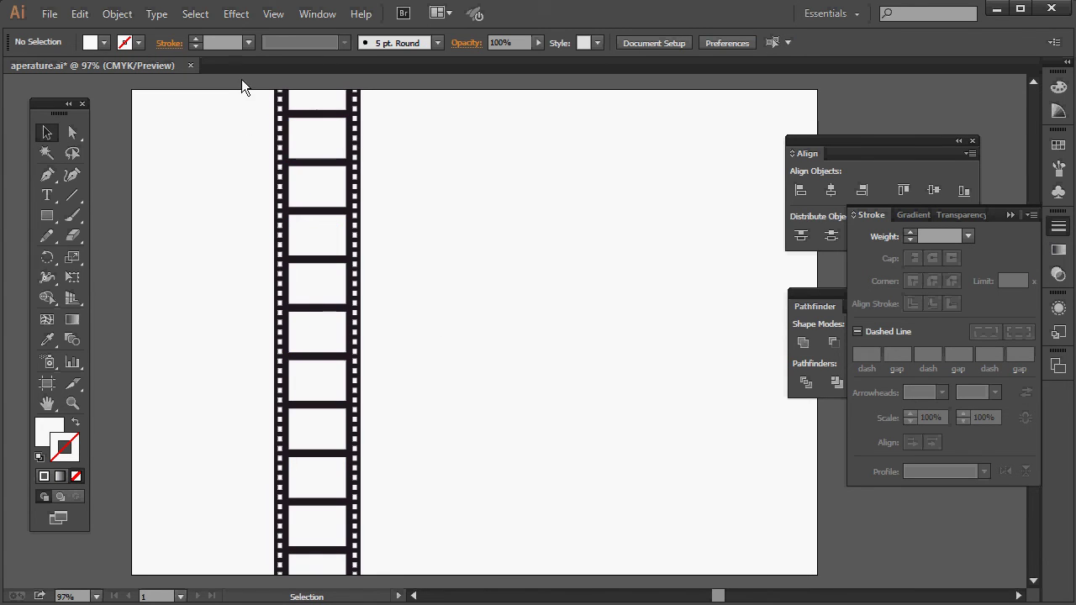
pyautogui.moveTo(241, 79); pyautogui.dragTo(379, 533)
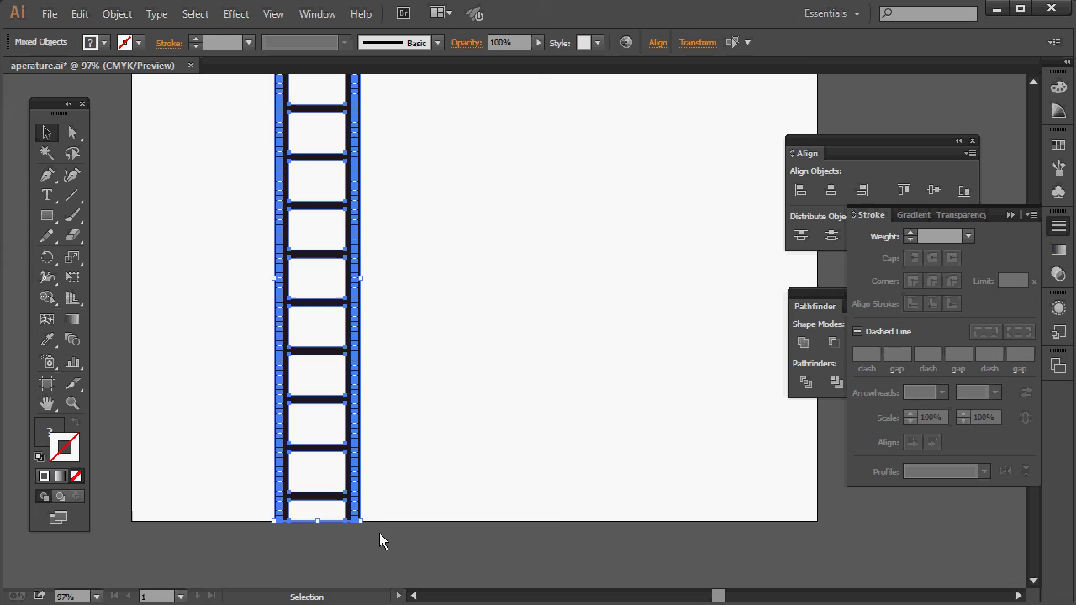
# Open Object > Envelope Distort to reach Make with Warp
pyautogui.click(118, 14)
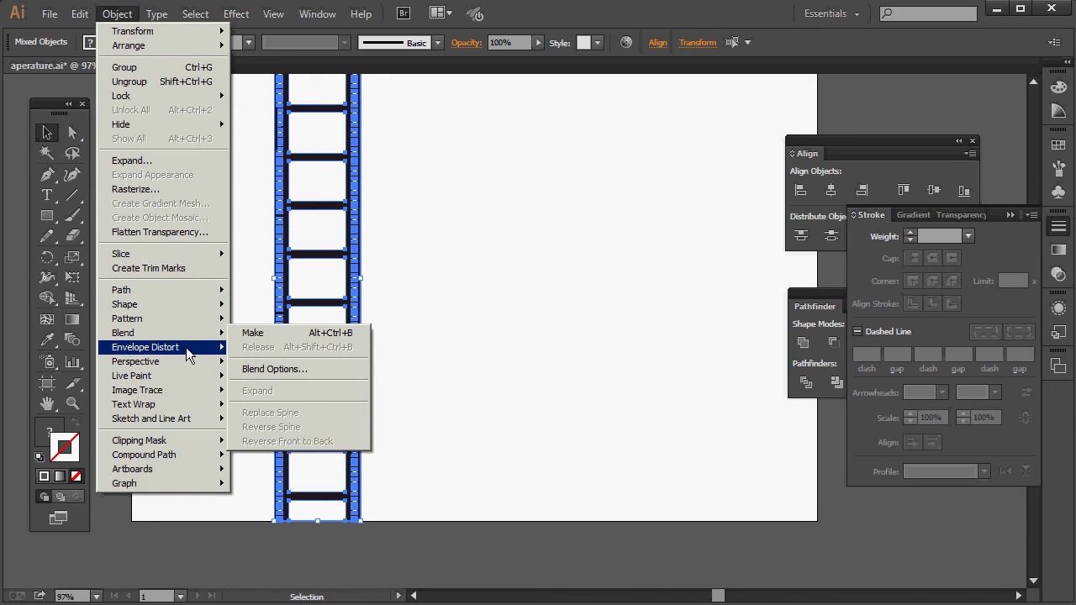
pyautogui.moveTo(186, 346)
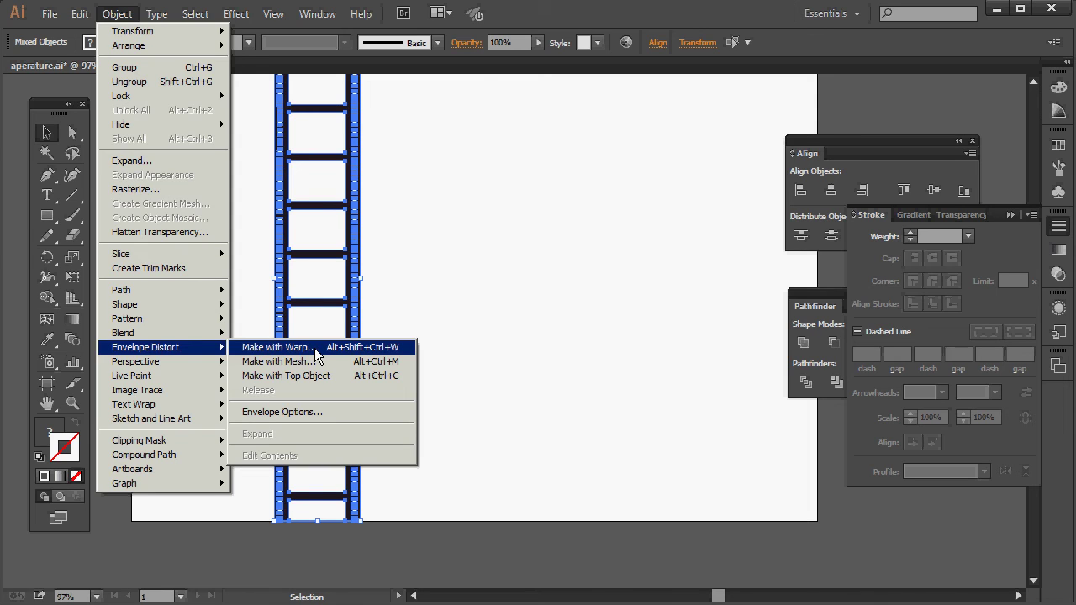
# Give the film strip a vertical Flag envelope warp with the bend raised to 80%
pyautogui.click(277, 347)
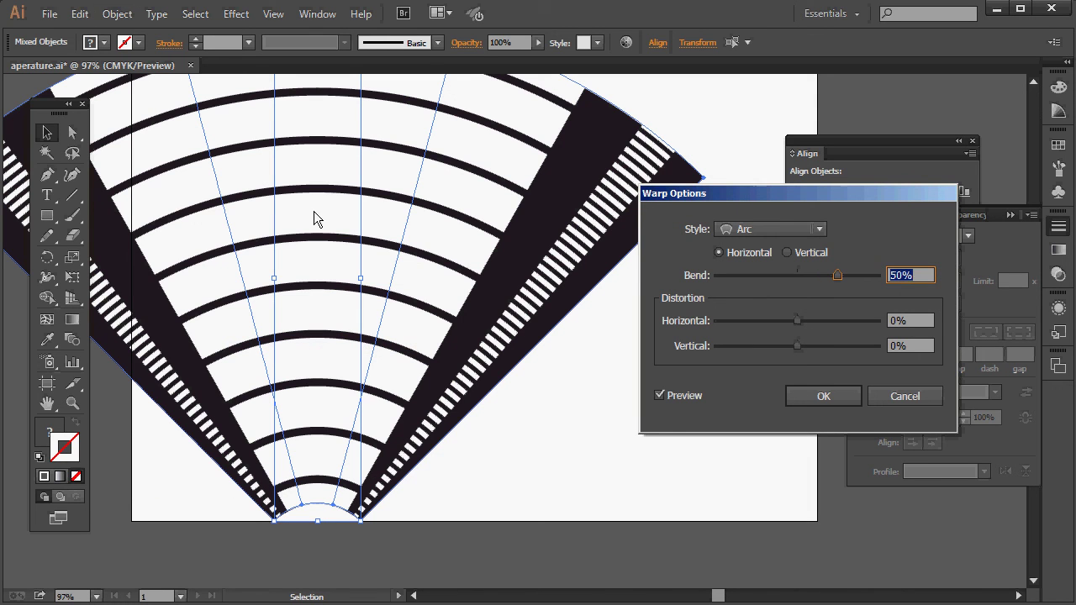
pyautogui.click(764, 228)
pyautogui.click(768, 387)
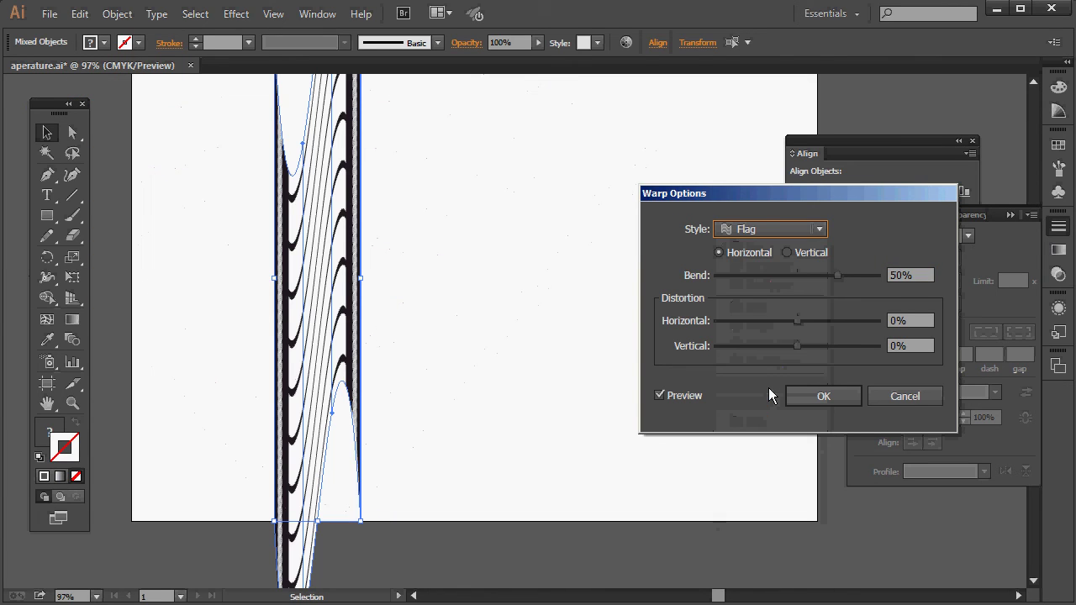
pyautogui.click(786, 253)
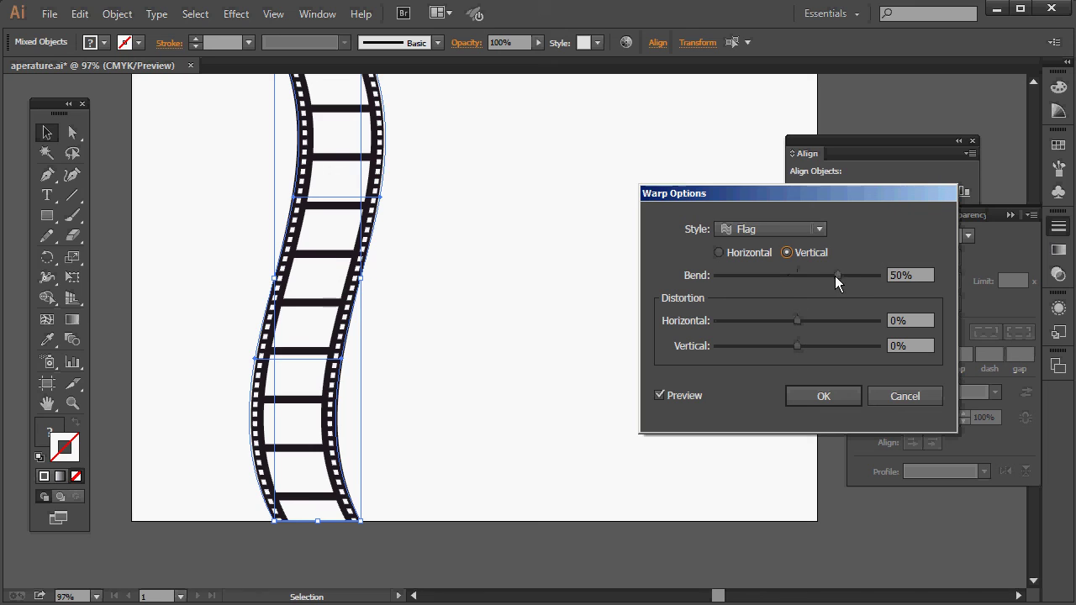
pyautogui.moveTo(837, 275); pyautogui.dragTo(859, 278)
# Set horizontal distortion back to 0% and apply the Flag warp
pyautogui.moveTo(797, 320); pyautogui.dragTo(788, 352)
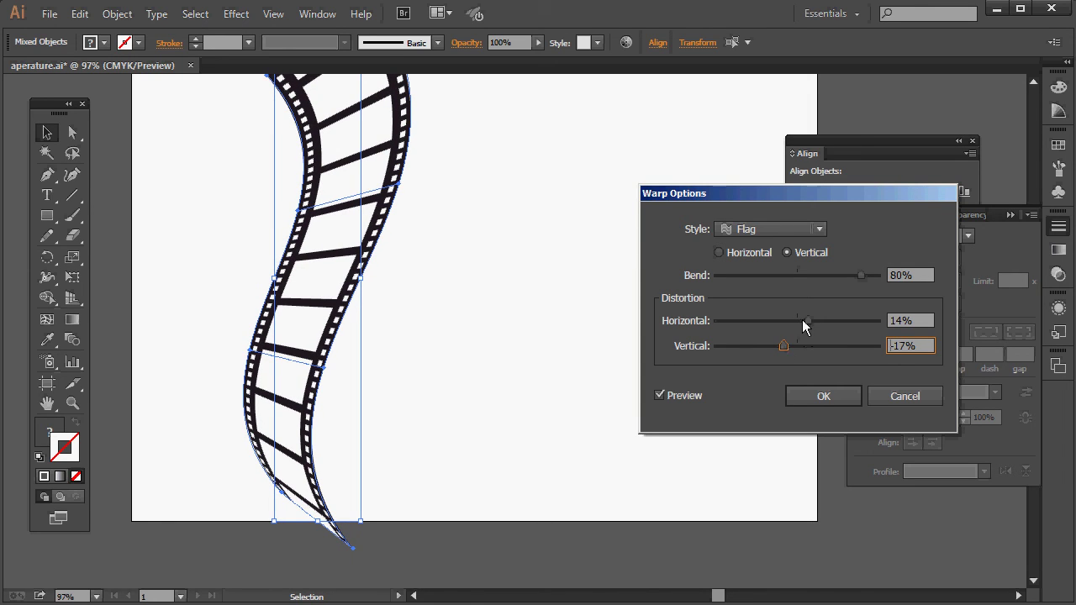
pyautogui.click(922, 323)
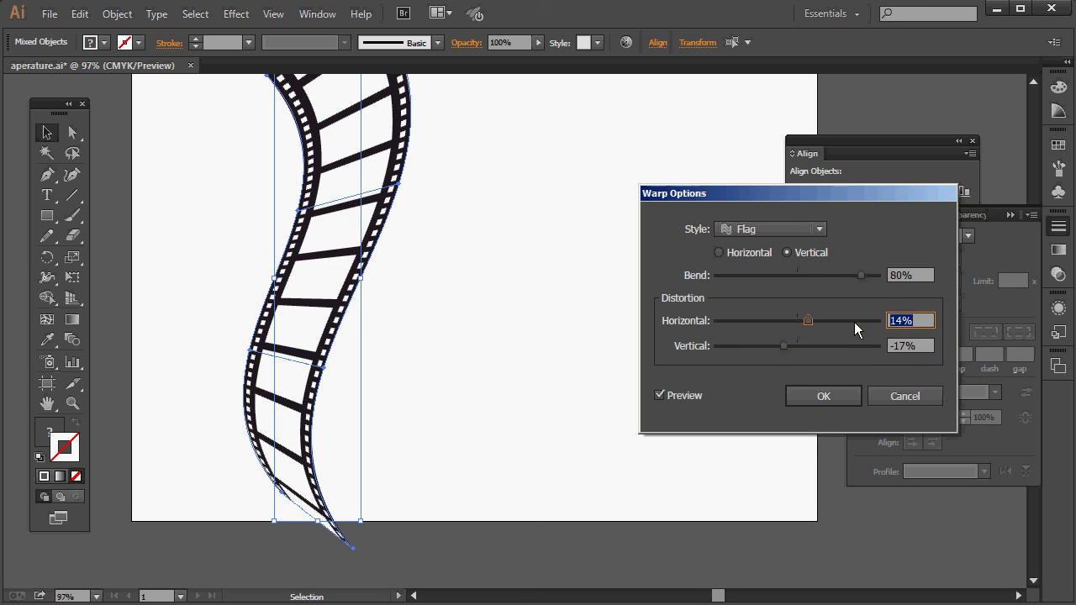
pyautogui.press('Tab')
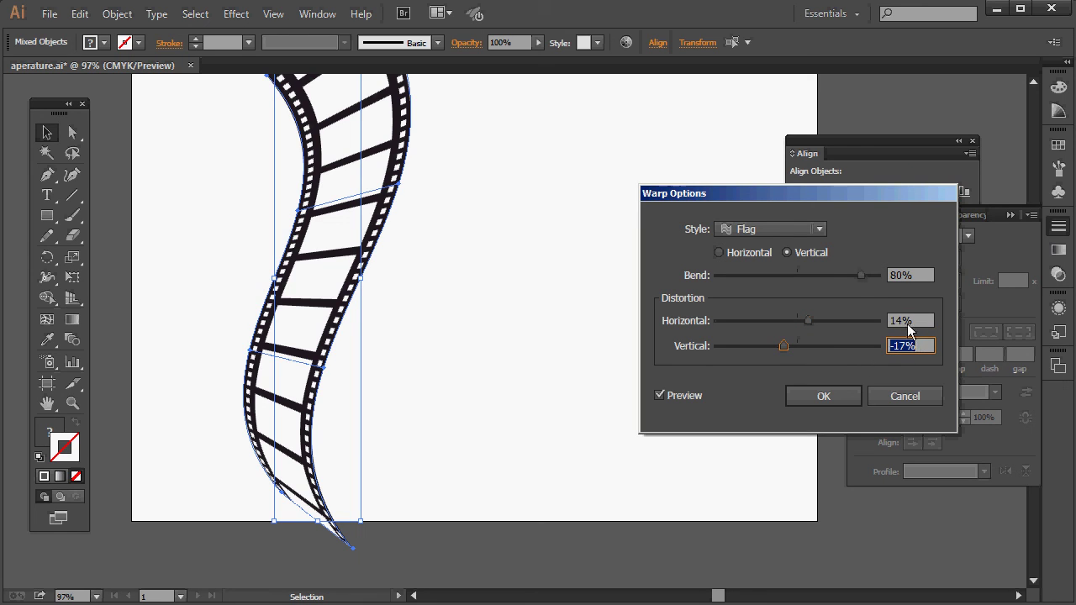
pyautogui.click(905, 326)
pyautogui.write('0')
pyautogui.click(917, 349)
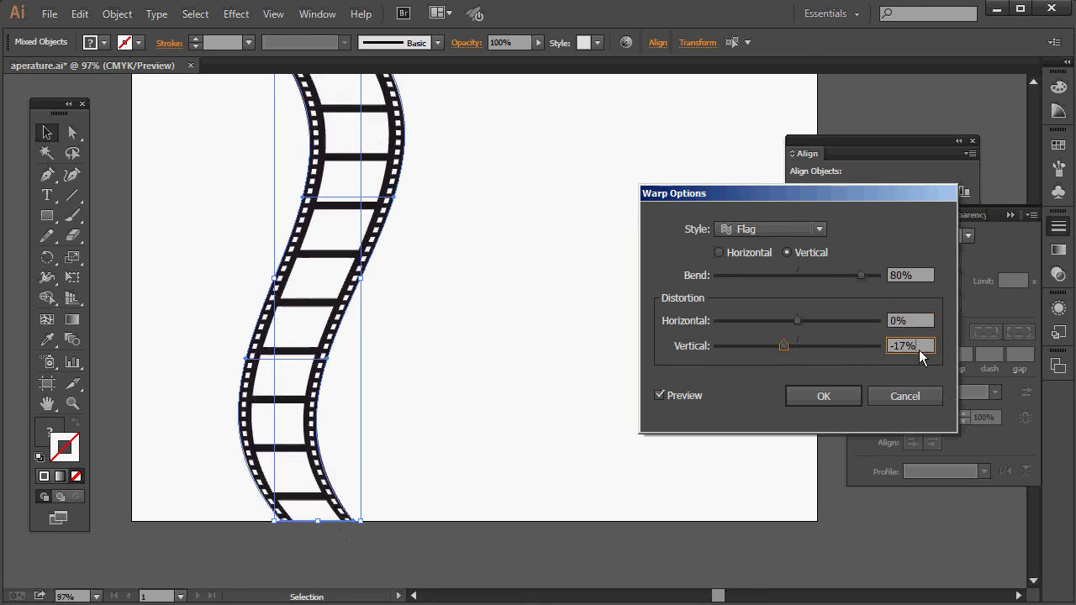
pyautogui.click(838, 396)
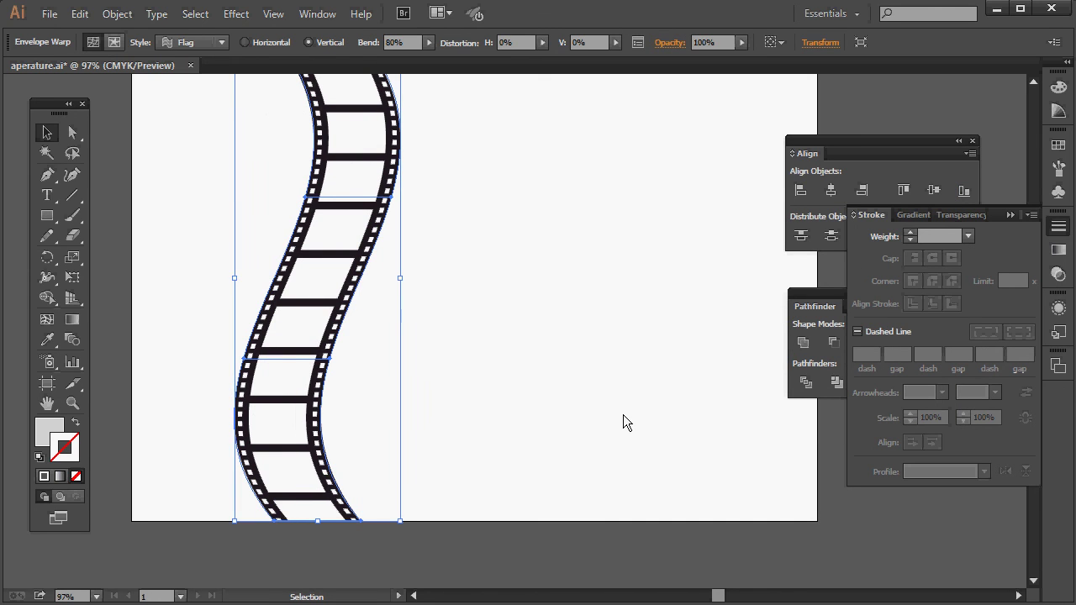